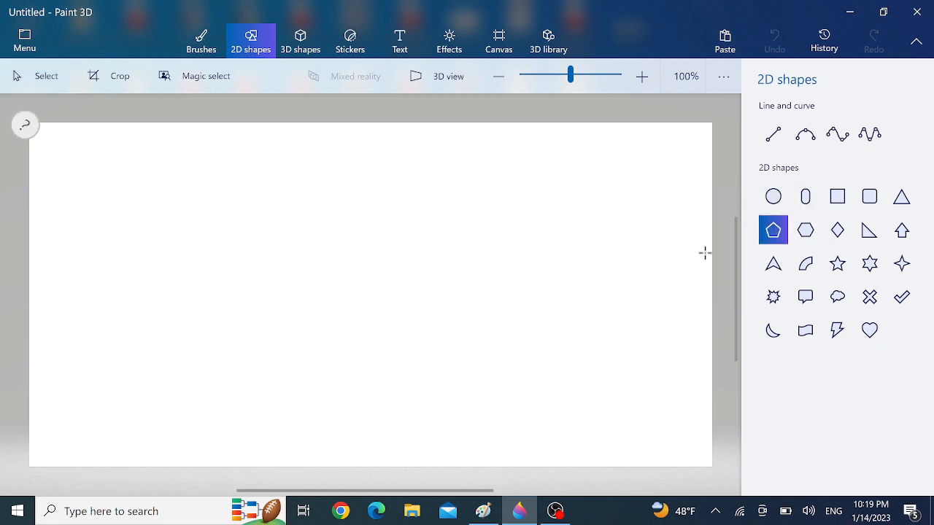
- Draw a small unfilled black pentagon near the canvas centre and a straight line extending its upper-left edge up to the right
{"action": "left_click_drag", "start_coordinate": [338, 270], "coordinate": [358, 288]}
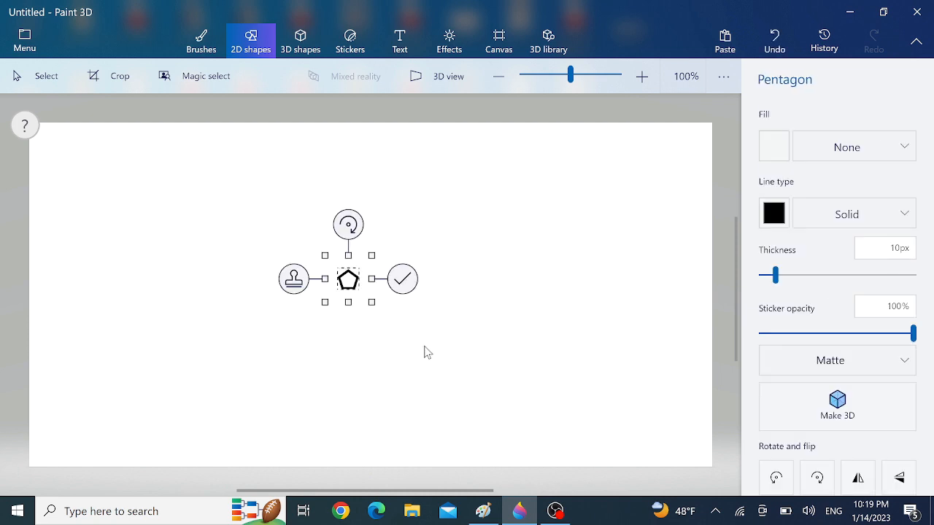
{"action": "left_click", "coordinate": [427, 352]}
{"action": "left_click", "coordinate": [773, 134]}
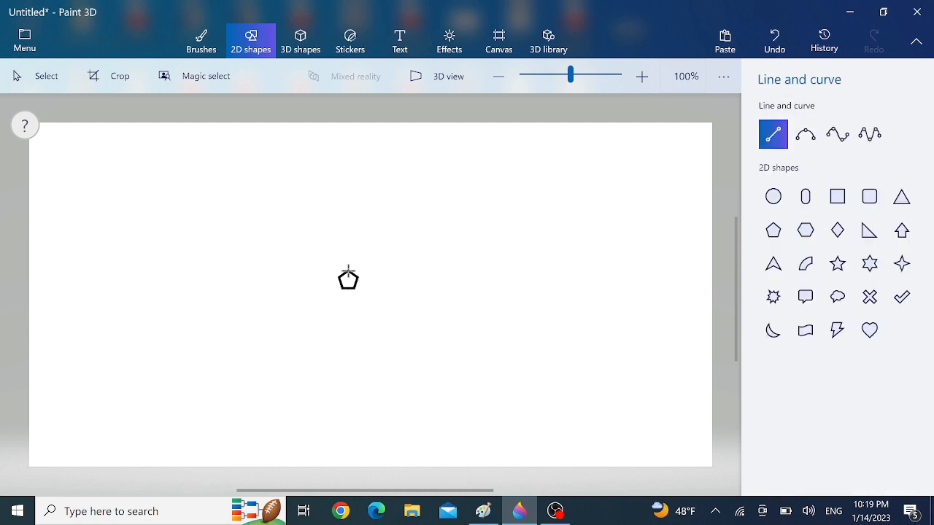
{"action": "left_click_drag", "start_coordinate": [348, 270], "coordinate": [405, 226]}
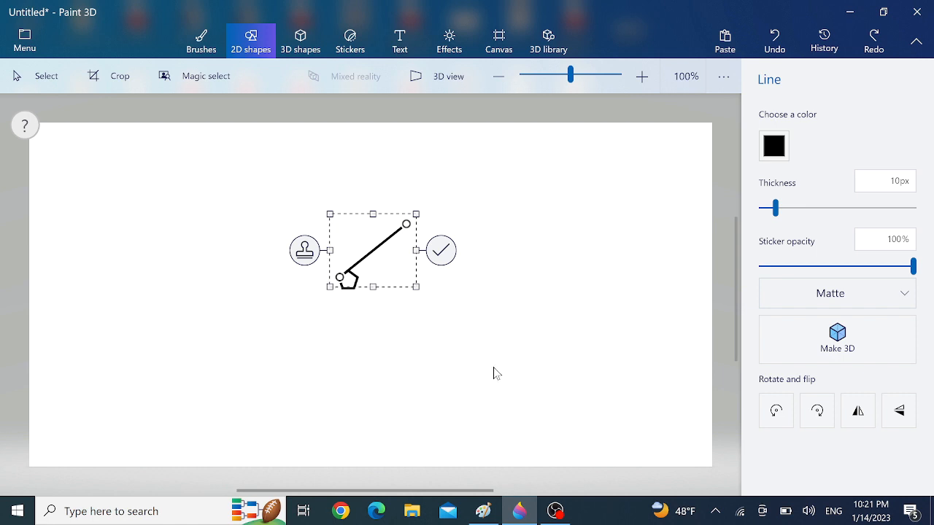
{"action": "left_click", "coordinate": [495, 373]}
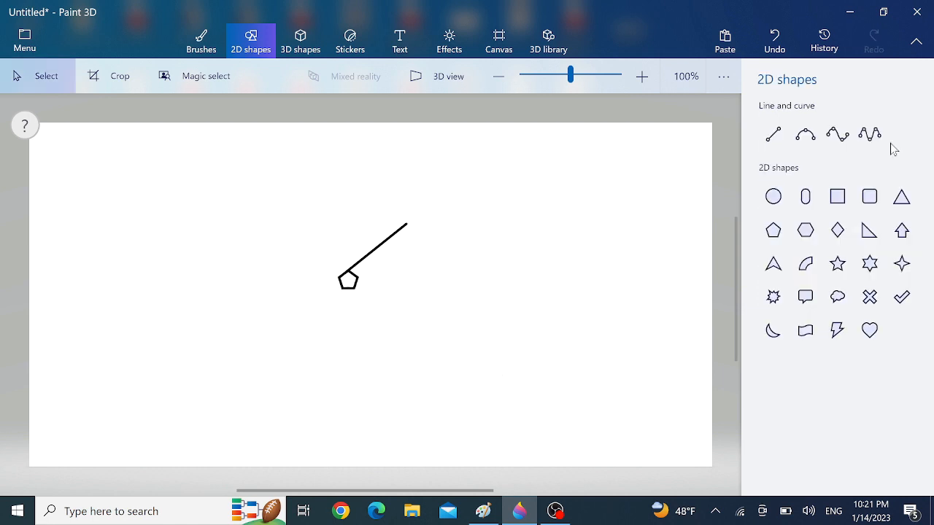
- Draw a straight line from the pentagon's top vertex along its upper-right edge, extending down to the right
{"action": "left_click", "coordinate": [773, 133]}
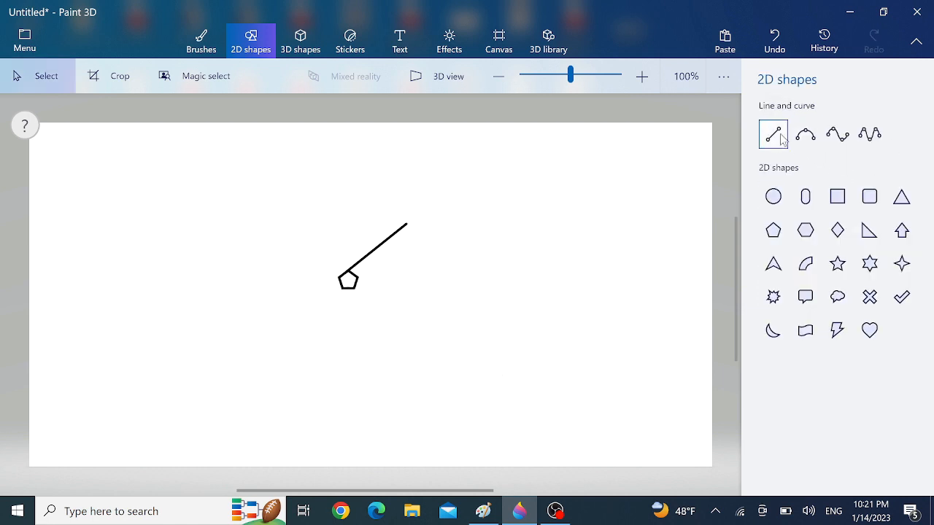
{"action": "left_click_drag", "start_coordinate": [356, 280], "coordinate": [433, 326]}
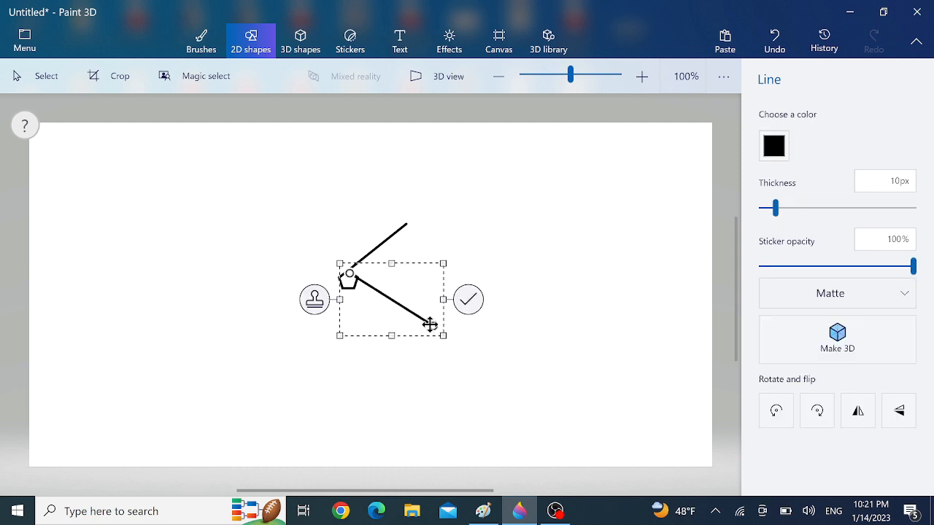
{"action": "left_click", "coordinate": [527, 296]}
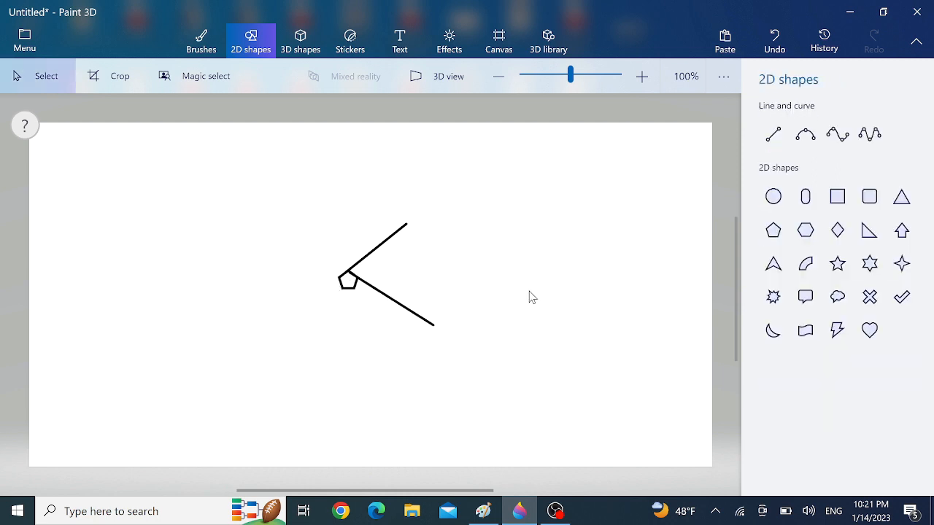
{"action": "left_click", "coordinate": [768, 141]}
{"action": "left_click_drag", "start_coordinate": [353, 281], "coordinate": [328, 380]}
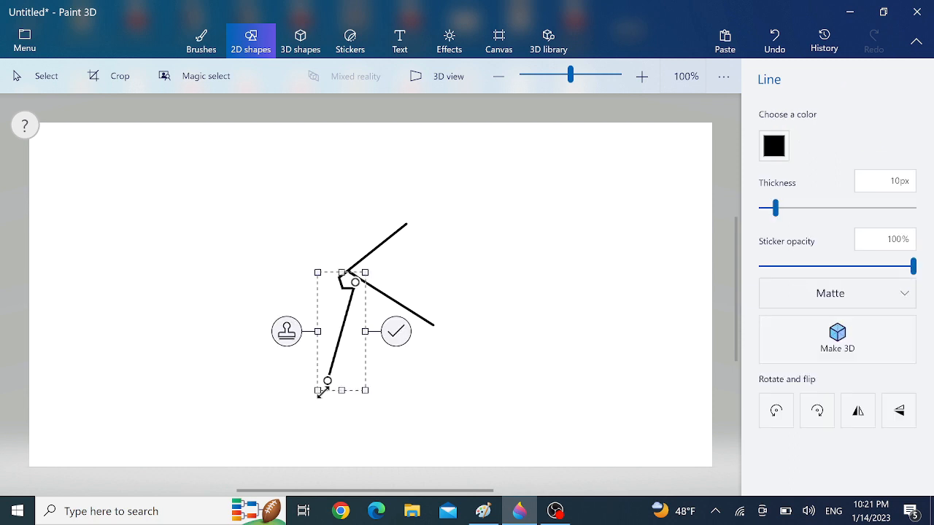
{"action": "left_click", "coordinate": [562, 267]}
{"action": "key", "text": "ctrl+z"}
- Draw a straight line from the pentagon's right vertex along its lower-right edge, extending steeply downward
{"action": "left_click", "coordinate": [773, 133]}
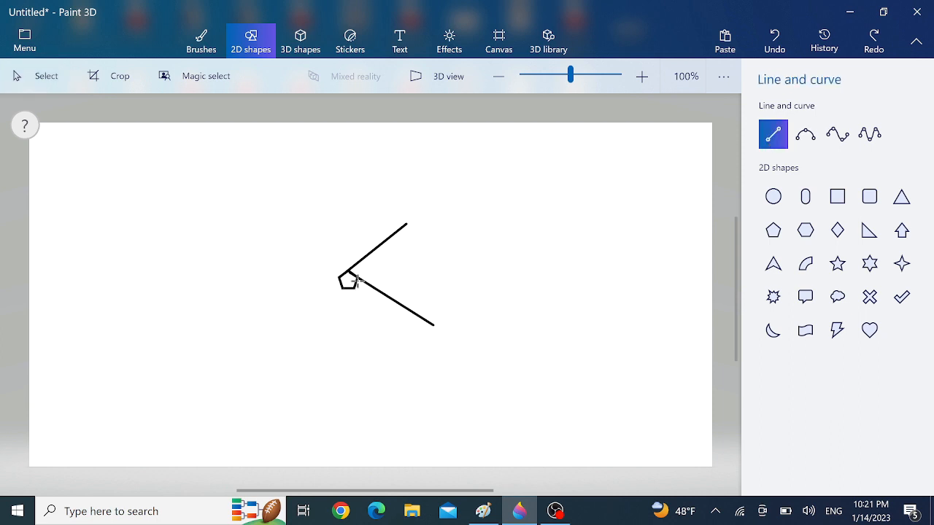
{"action": "mouse_move", "coordinate": [356, 278]}
{"action": "left_mouse_down"}
{"action": "mouse_move", "coordinate": [325, 367]}
{"action": "mouse_move", "coordinate": [333, 388]}
{"action": "left_mouse_up"}
{"action": "left_click", "coordinate": [506, 257]}
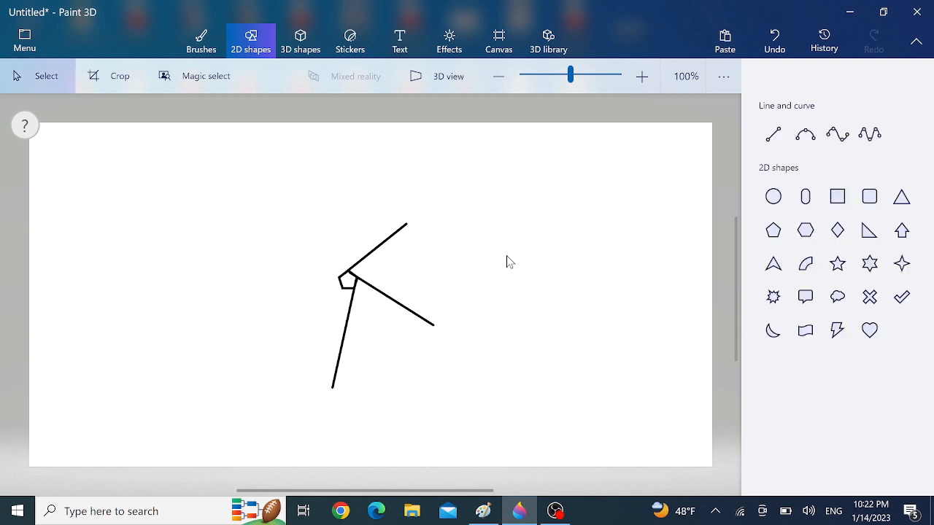
- Place a line and adjust its ends so it runs along the pentagon's bottom edge and extends horizontally far to the left
{"action": "left_click", "coordinate": [347, 287]}
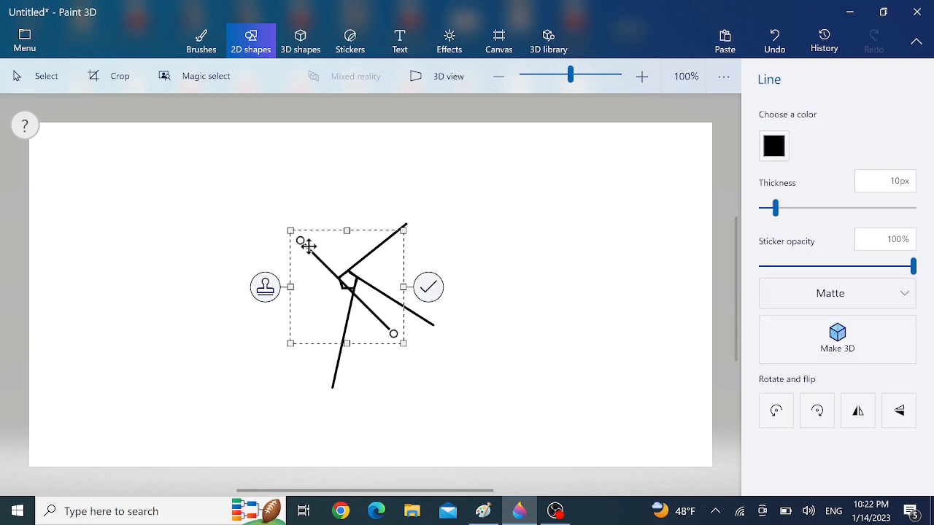
{"action": "left_click_drag", "start_coordinate": [299, 242], "coordinate": [256, 344]}
{"action": "left_click_drag", "start_coordinate": [367, 337], "coordinate": [329, 290]}
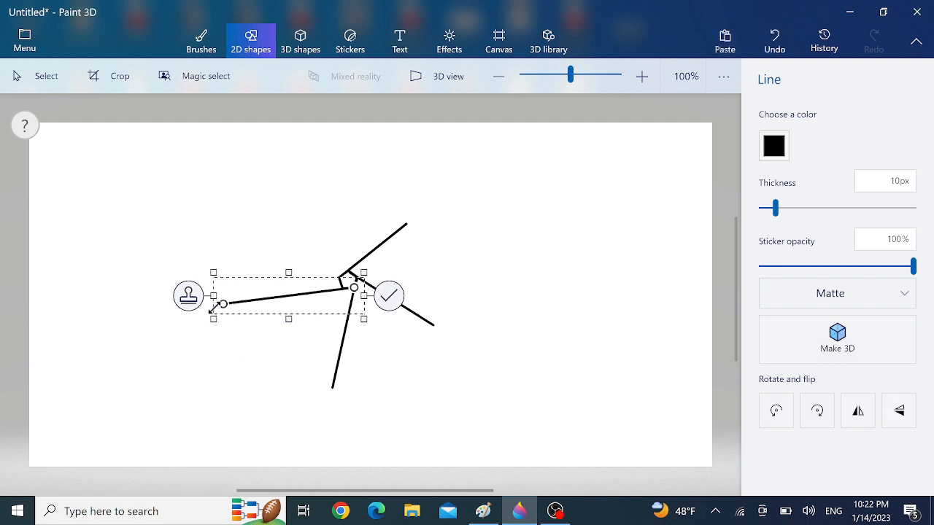
{"action": "left_click_drag", "start_coordinate": [223, 307], "coordinate": [193, 285]}
{"action": "left_click_drag", "start_coordinate": [324, 285], "coordinate": [323, 286]}
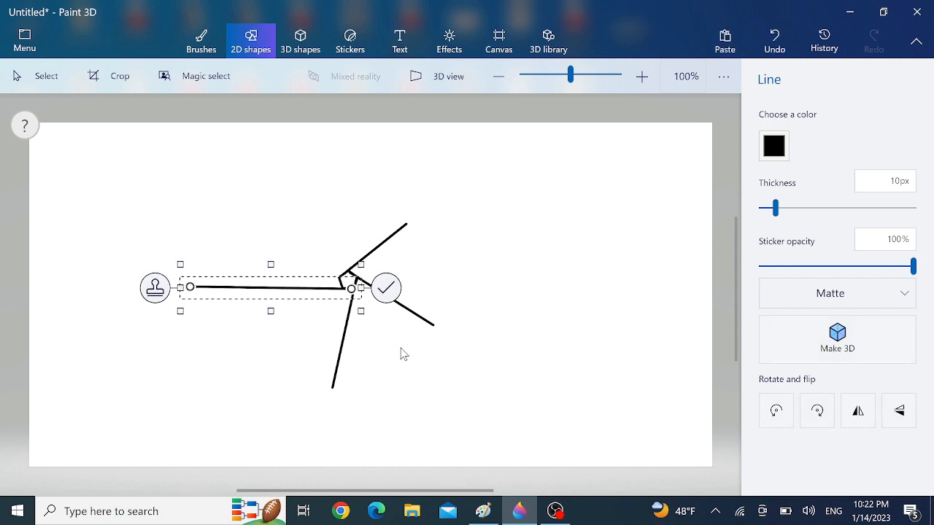
{"action": "left_click", "coordinate": [421, 364]}
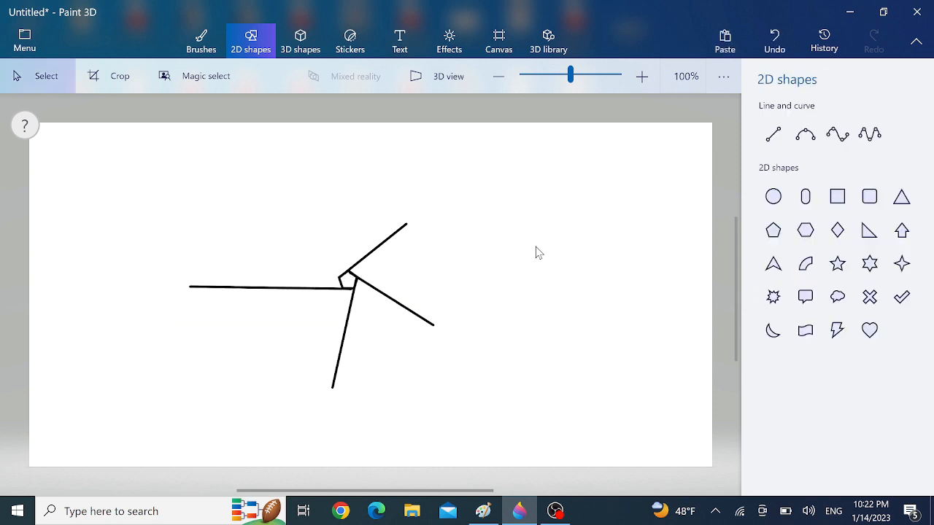
- Draw a straight line extending the pentagon's lower-left edge steeply up to the left
{"action": "left_click", "coordinate": [773, 134]}
{"action": "left_click_drag", "start_coordinate": [340, 281], "coordinate": [310, 197]}
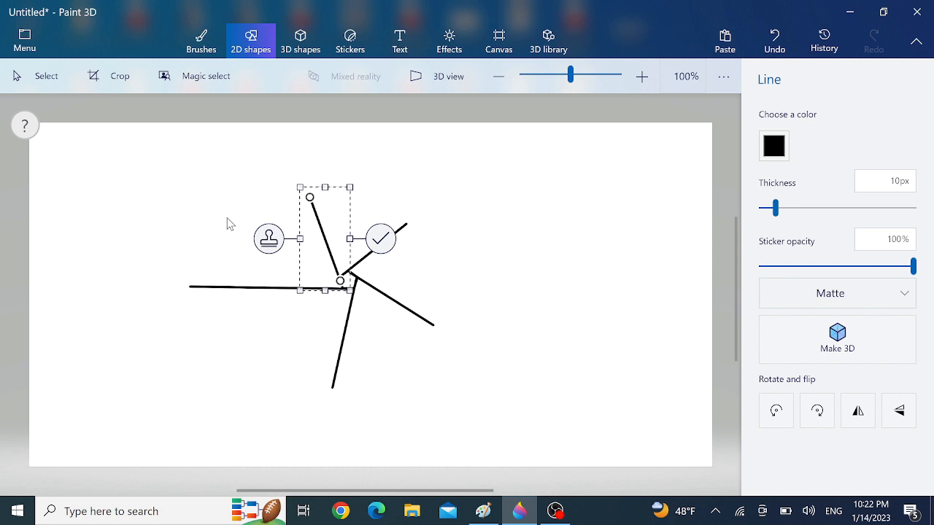
{"action": "left_click", "coordinate": [521, 308]}
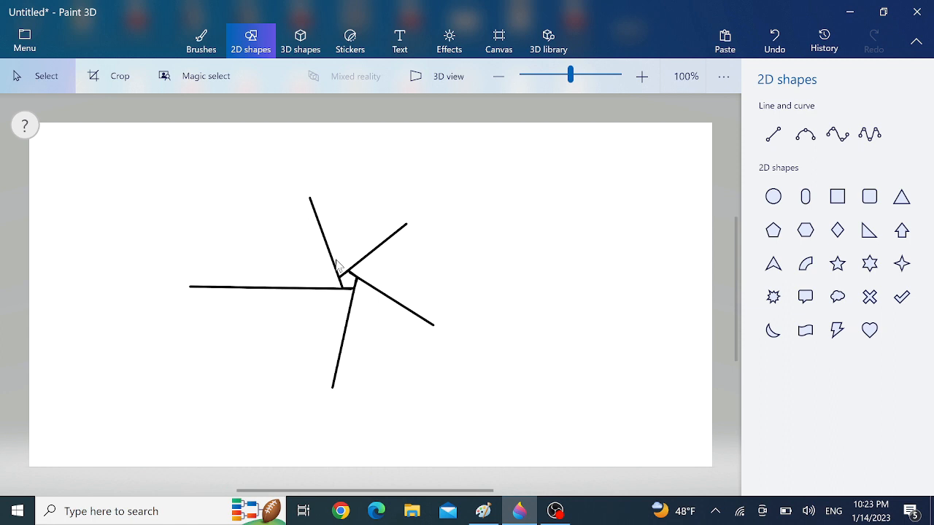
- Draw two evenly spaced lines from the upper-left arm up to the right, parallel to the pentagon's upper-right arm
{"action": "left_click", "coordinate": [773, 134]}
{"action": "left_click_drag", "start_coordinate": [330, 255], "coordinate": [414, 191]}
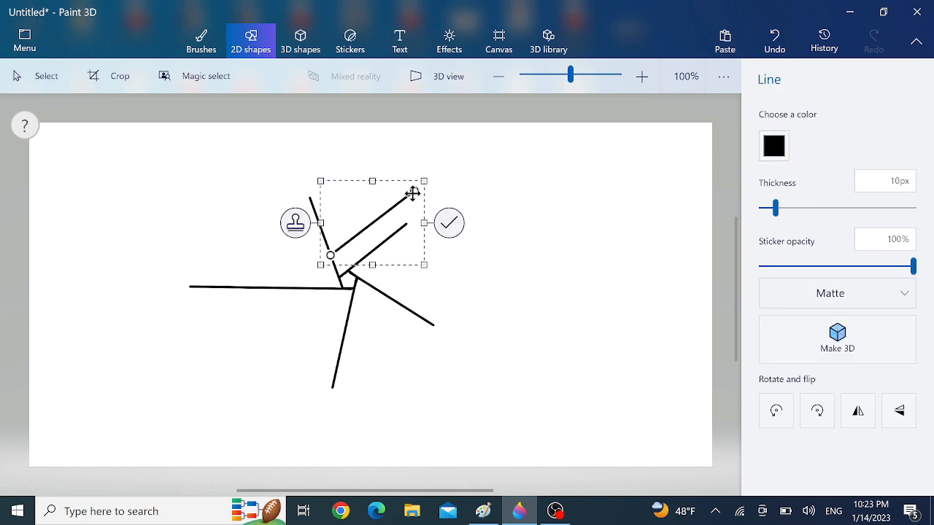
{"action": "left_click", "coordinate": [538, 297]}
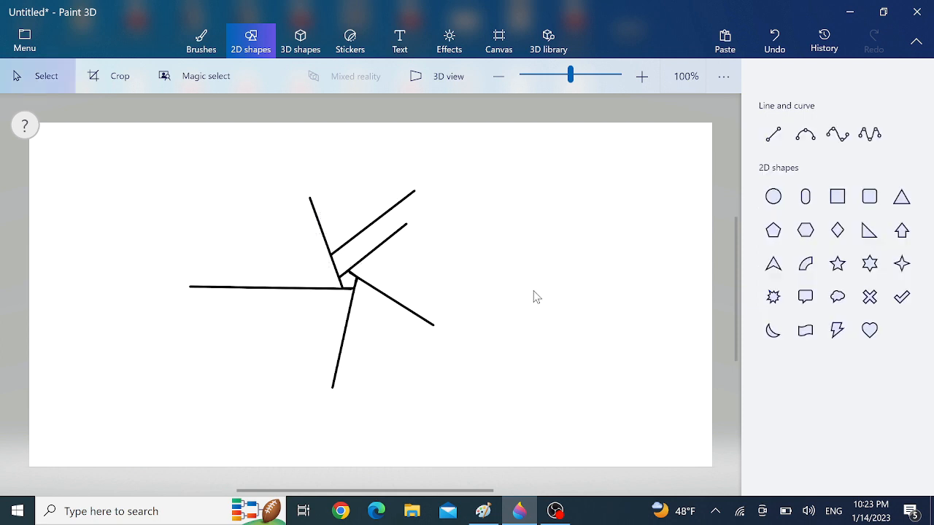
{"action": "left_click_drag", "start_coordinate": [321, 229], "coordinate": [411, 163]}
{"action": "left_click", "coordinate": [526, 343]}
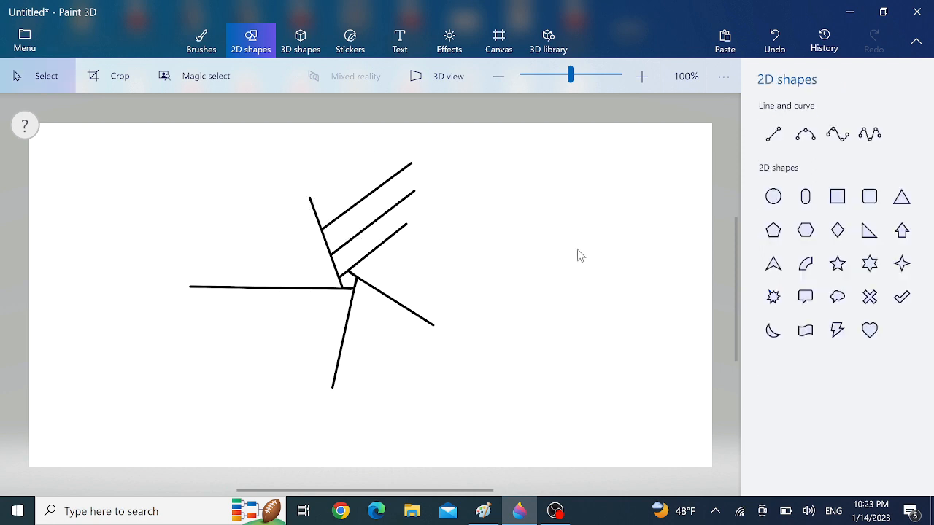
- Draw two evenly spaced lines from the upper-right arm down to the right, parallel to the pentagon's lower-right arm
{"action": "left_click", "coordinate": [773, 134]}
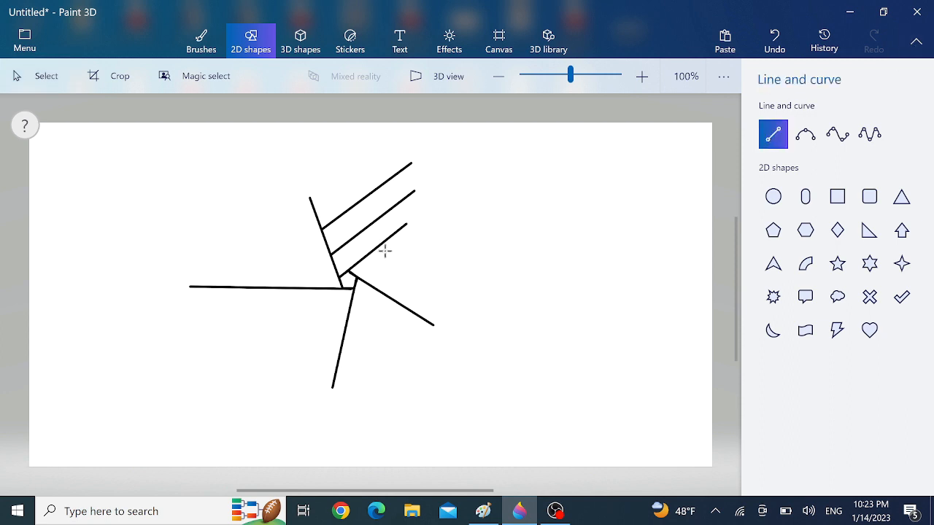
{"action": "left_click_drag", "start_coordinate": [369, 254], "coordinate": [454, 309]}
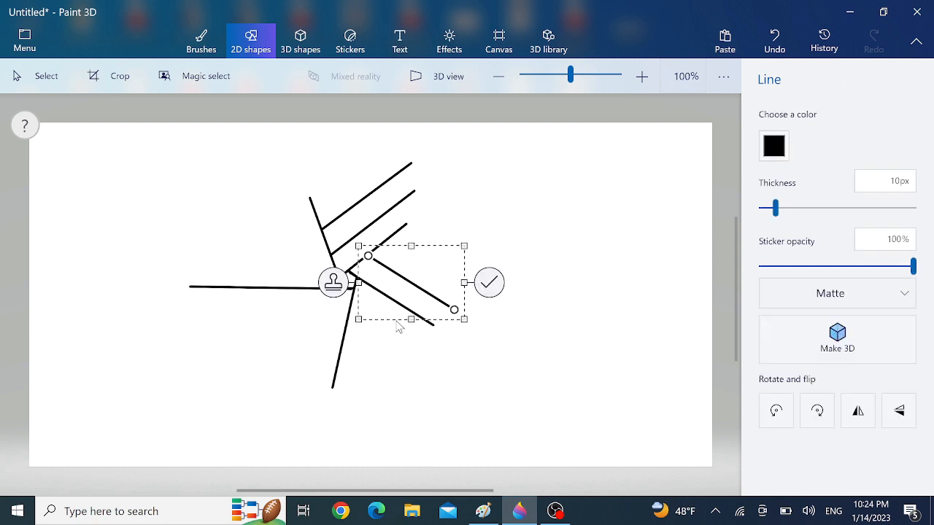
{"action": "left_click", "coordinate": [538, 226]}
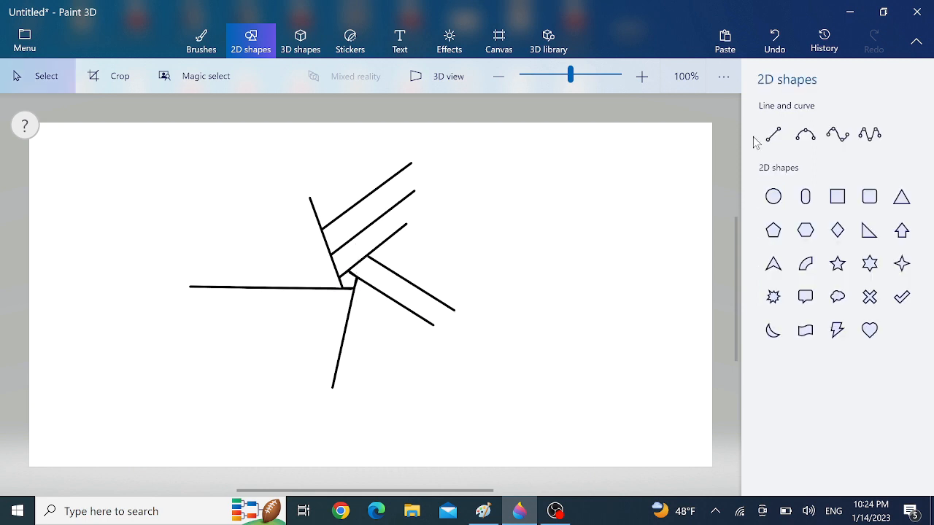
{"action": "left_click", "coordinate": [773, 133]}
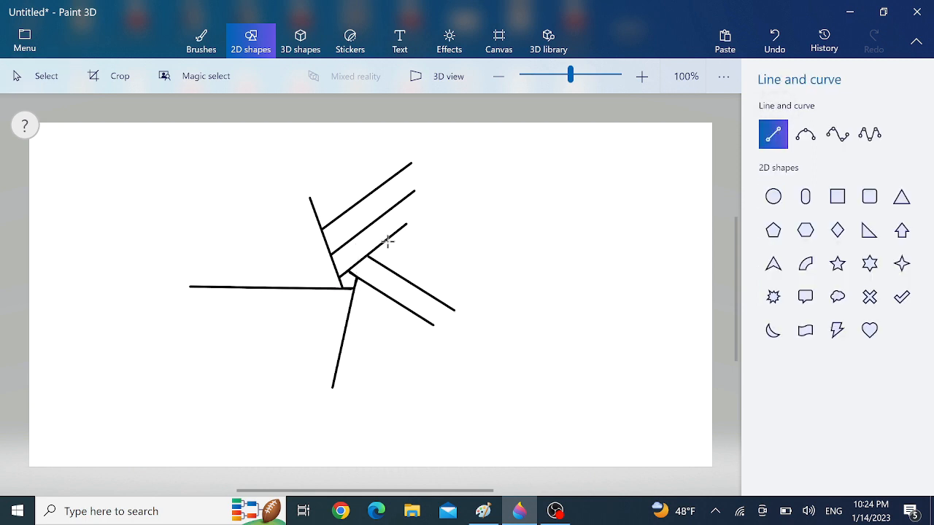
{"action": "left_click_drag", "start_coordinate": [386, 239], "coordinate": [476, 294]}
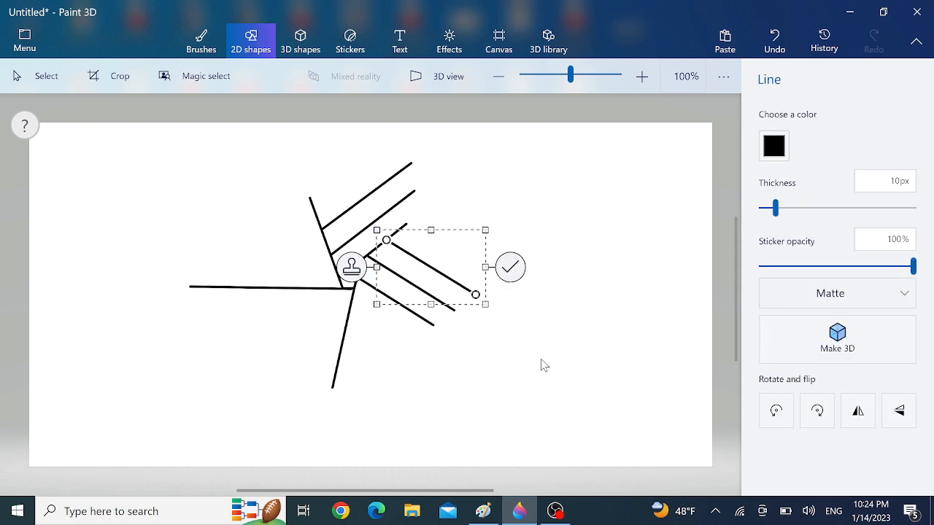
{"action": "left_click", "coordinate": [589, 299]}
- Draw two evenly spaced lines downward from the lower-right arm, parallel to the steep downward arm
{"action": "left_click", "coordinate": [773, 134]}
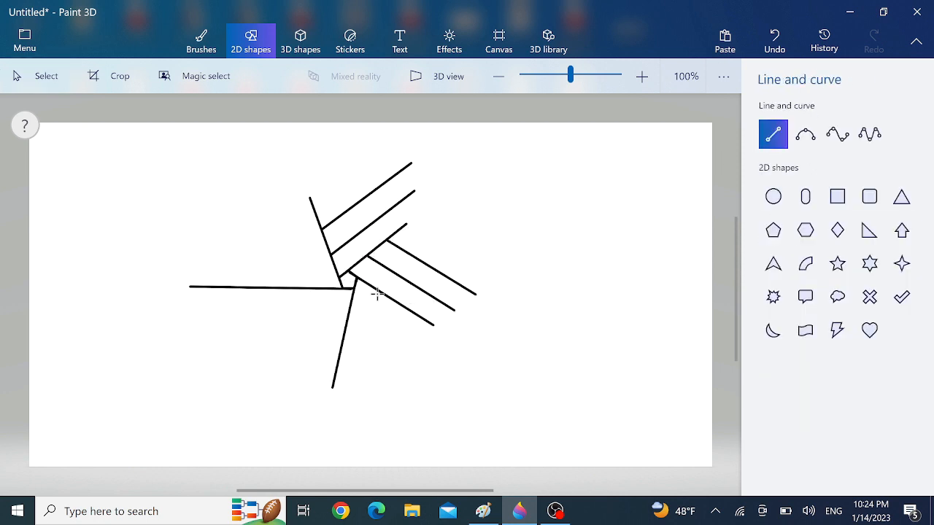
{"action": "left_click_drag", "start_coordinate": [377, 292], "coordinate": [356, 392]}
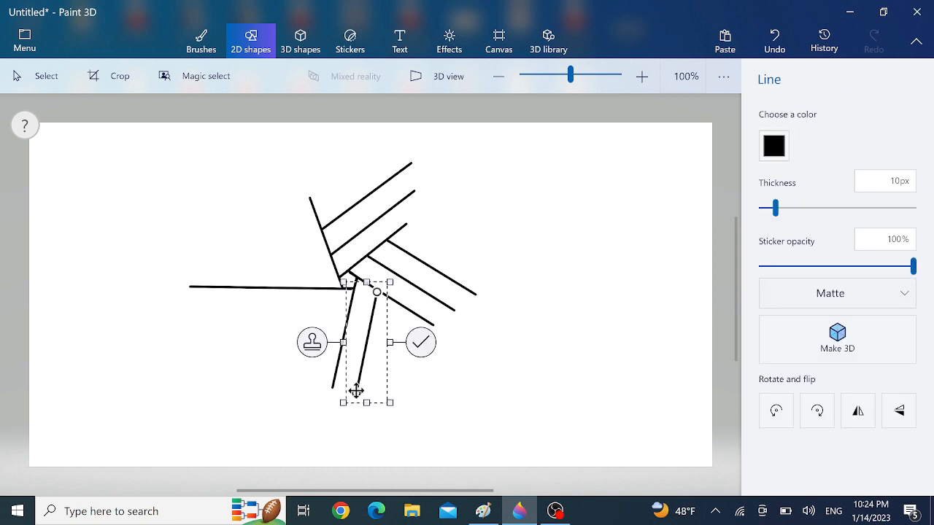
{"action": "left_click", "coordinate": [550, 328]}
{"action": "left_click", "coordinate": [773, 134]}
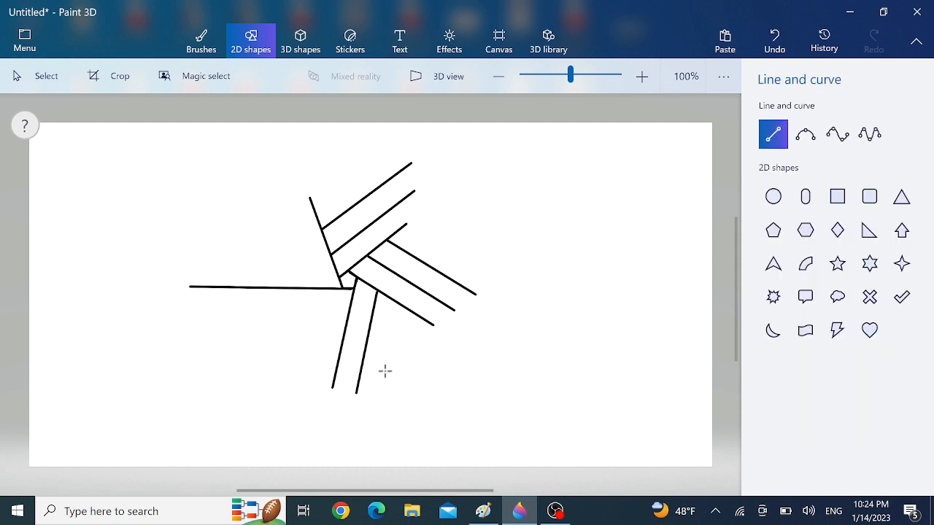
{"action": "mouse_move", "coordinate": [397, 305]}
{"action": "left_mouse_down"}
{"action": "mouse_move", "coordinate": [396, 397]}
{"action": "mouse_move", "coordinate": [378, 415]}
{"action": "mouse_move", "coordinate": [379, 402]}
{"action": "left_mouse_up"}
{"action": "left_click", "coordinate": [466, 399]}
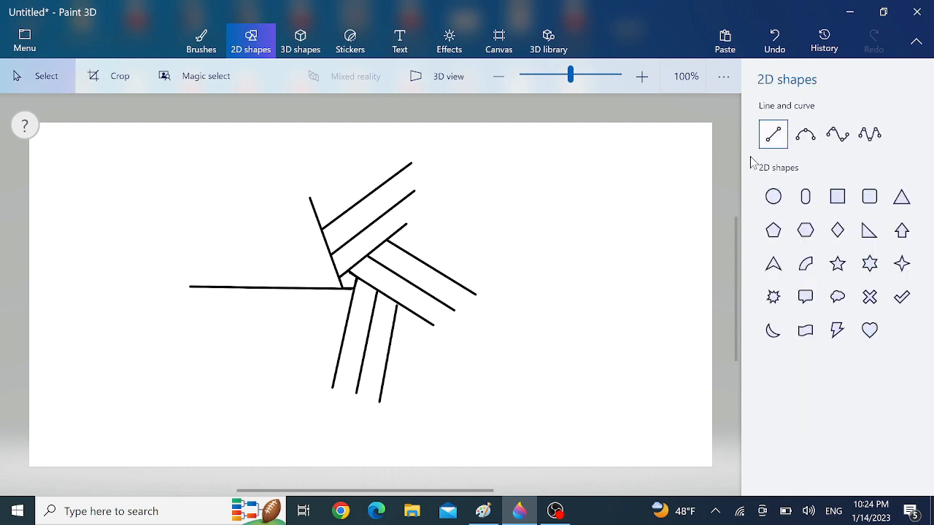
- Draw two evenly spaced lines leftward from the steep downward arm, parallel to and below the horizontal arm
{"action": "left_click", "coordinate": [773, 133]}
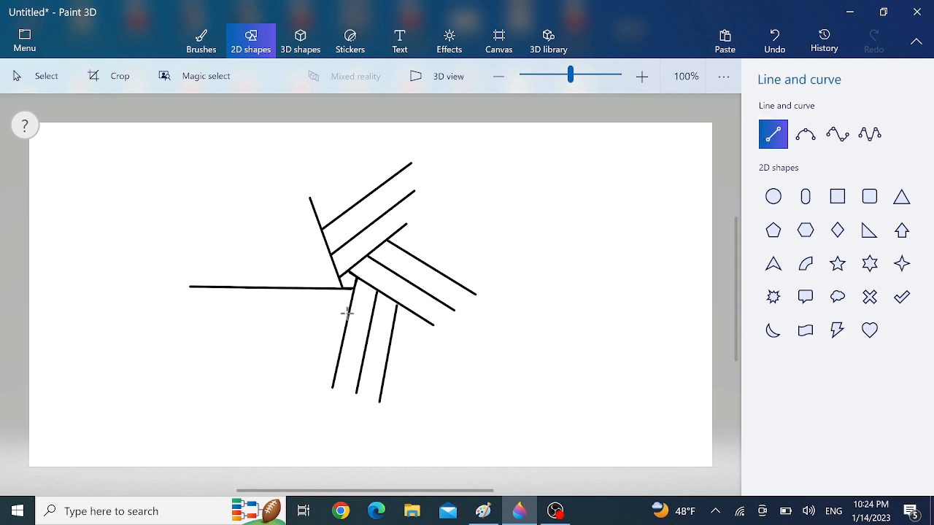
{"action": "left_click_drag", "start_coordinate": [348, 312], "coordinate": [234, 310]}
{"action": "left_click", "coordinate": [679, 165]}
{"action": "left_click", "coordinate": [773, 133]}
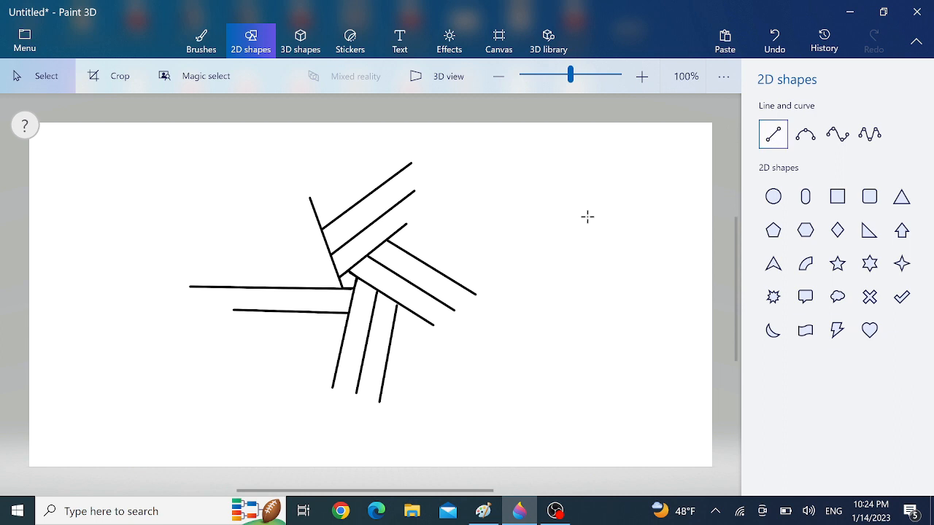
{"action": "mouse_move", "coordinate": [342, 340]}
{"action": "left_mouse_down"}
{"action": "mouse_move", "coordinate": [202, 331]}
{"action": "mouse_move", "coordinate": [229, 336]}
{"action": "left_mouse_up"}
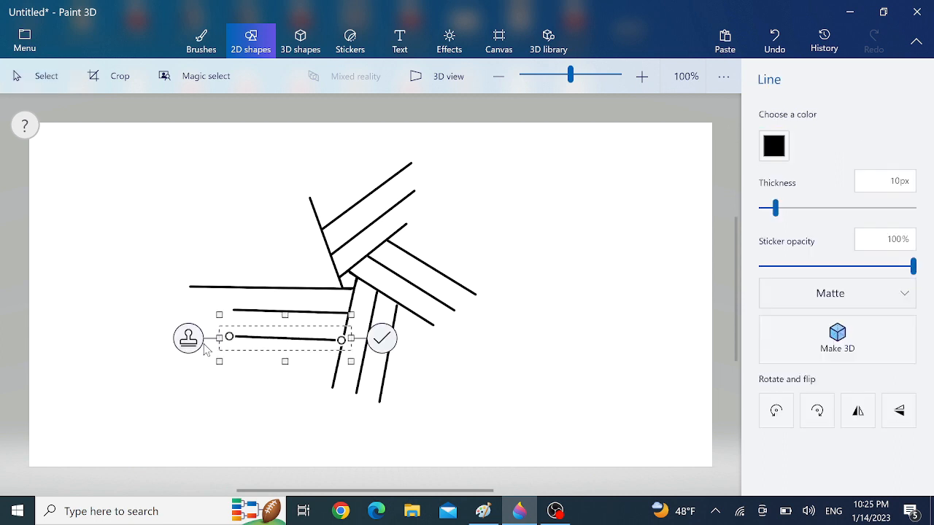
{"action": "left_click", "coordinate": [558, 329]}
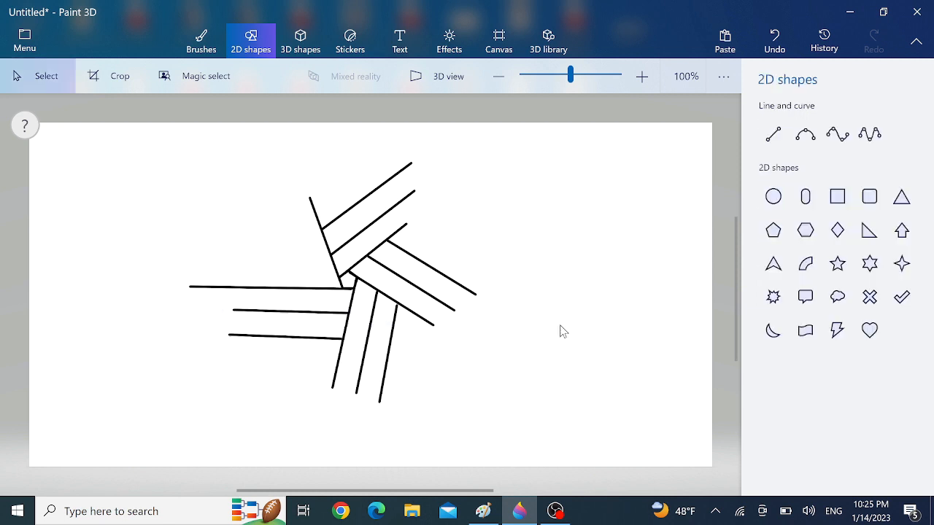
- Draw two evenly spaced lines up from the horizontal arm, parallel to the steep upper-left arm
{"action": "left_click", "coordinate": [773, 134]}
{"action": "left_click_drag", "start_coordinate": [315, 286], "coordinate": [285, 206]}
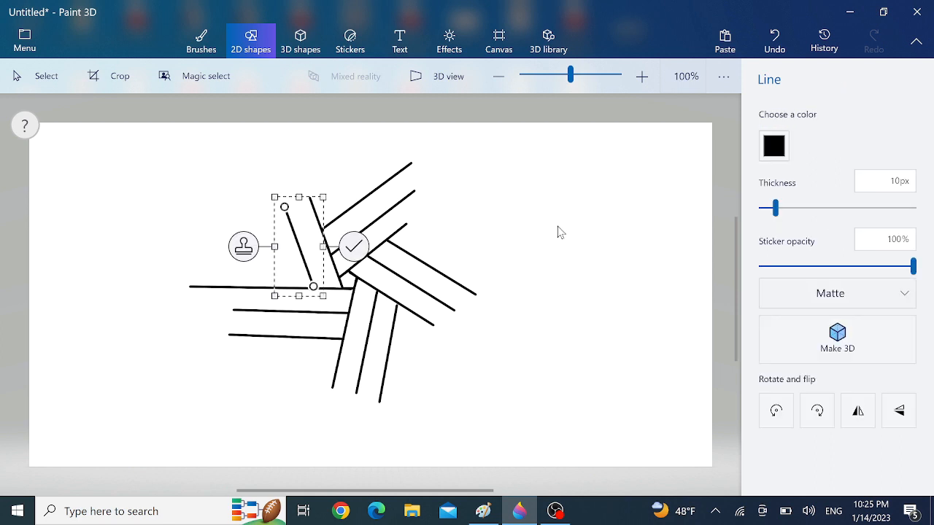
{"action": "left_click", "coordinate": [559, 231]}
{"action": "left_click", "coordinate": [783, 139]}
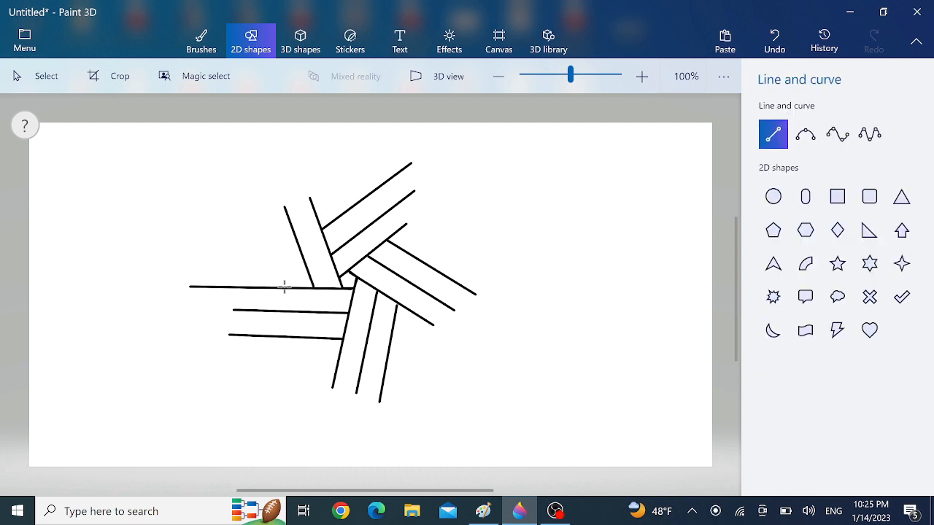
{"action": "left_click_drag", "start_coordinate": [287, 286], "coordinate": [255, 197]}
{"action": "left_click", "coordinate": [535, 215]}
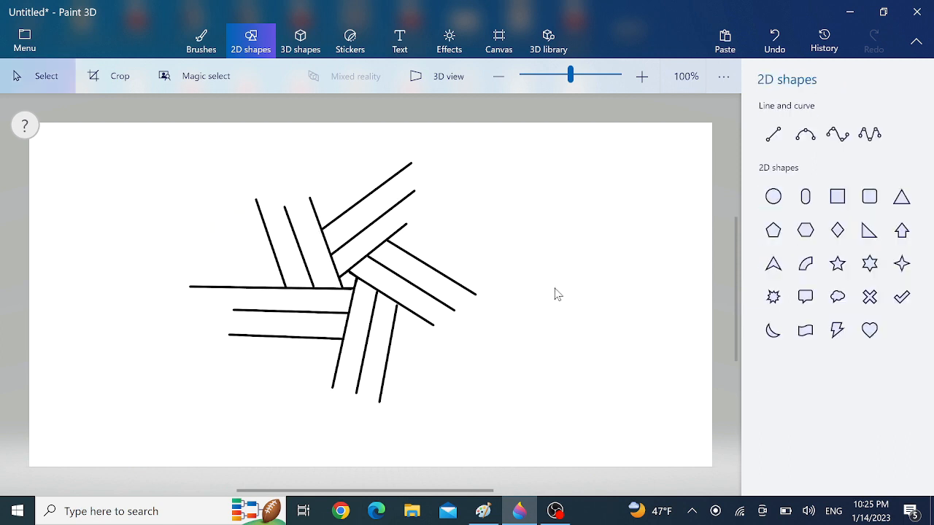
- Erase the outer line overhanging at each of the five arms, trimming it back to the neighbouring line's corner with the Eraser
{"action": "left_click", "coordinate": [202, 38]}
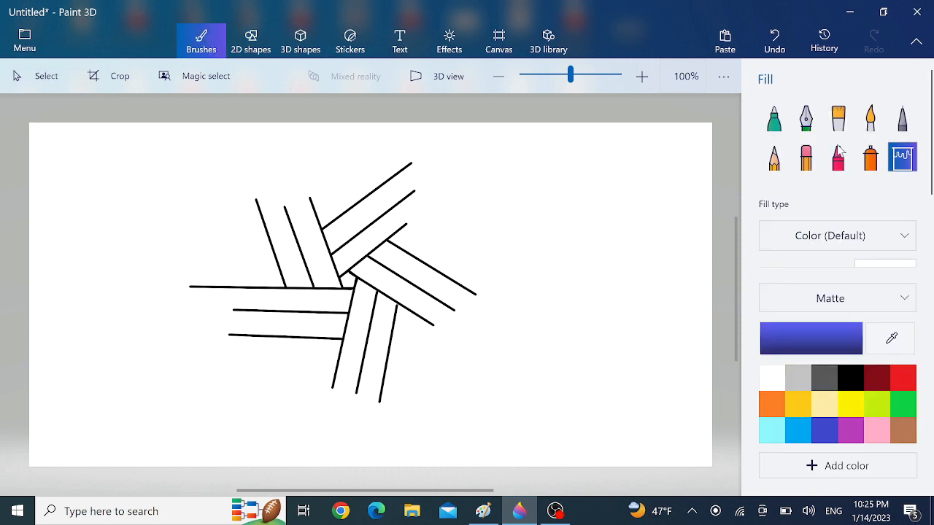
{"action": "left_click", "coordinate": [806, 157]}
{"action": "left_click", "coordinate": [817, 236]}
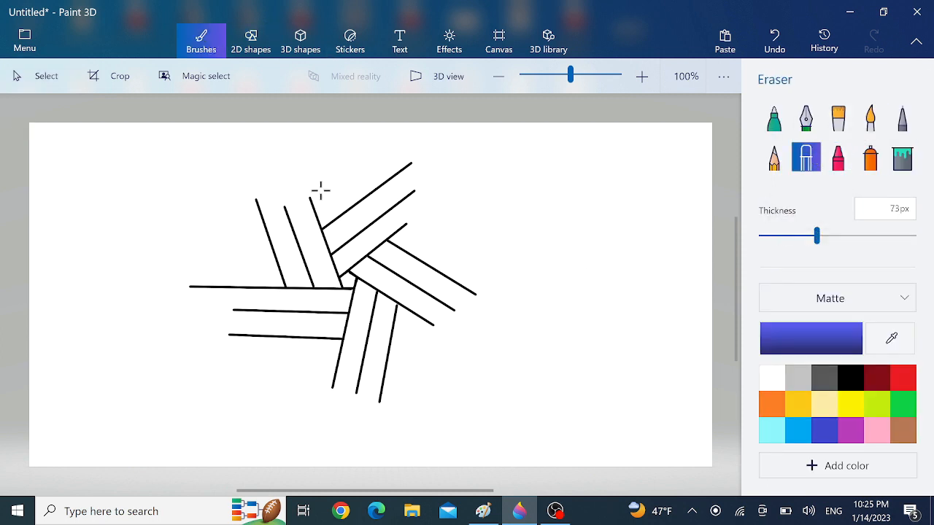
{"action": "left_click_drag", "start_coordinate": [309, 176], "coordinate": [316, 222]}
{"action": "left_click_drag", "start_coordinate": [424, 217], "coordinate": [394, 233]}
{"action": "left_click_drag", "start_coordinate": [445, 341], "coordinate": [407, 308]}
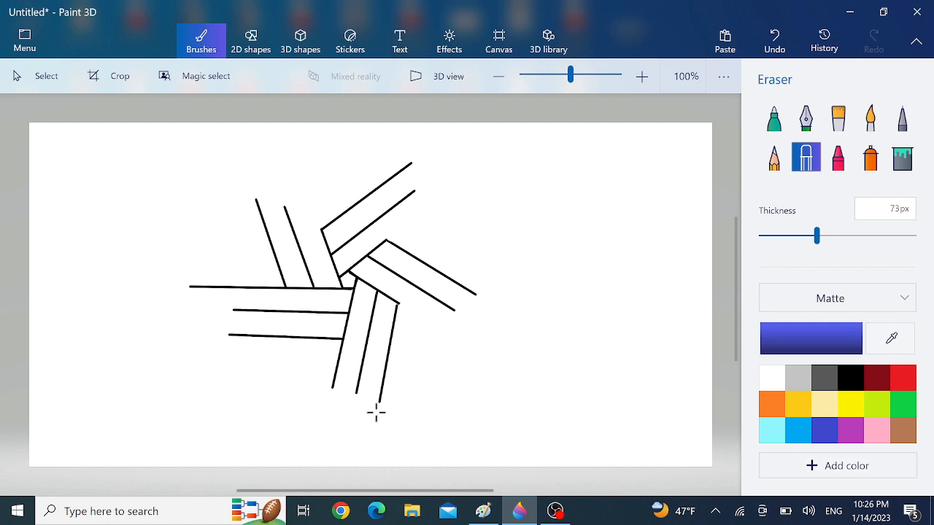
{"action": "mouse_move", "coordinate": [325, 386]}
{"action": "left_mouse_down"}
{"action": "mouse_move", "coordinate": [328, 400]}
{"action": "mouse_move", "coordinate": [339, 349]}
{"action": "left_mouse_up"}
{"action": "mouse_move", "coordinate": [188, 294]}
{"action": "left_mouse_down"}
{"action": "mouse_move", "coordinate": [170, 291]}
{"action": "mouse_move", "coordinate": [264, 294]}
{"action": "mouse_move", "coordinate": [267, 282]}
{"action": "left_mouse_up"}
{"action": "key", "text": "ctrl+z"}
{"action": "mouse_move", "coordinate": [184, 284]}
{"action": "left_mouse_down"}
{"action": "mouse_move", "coordinate": [273, 288]}
{"action": "mouse_move", "coordinate": [264, 281]}
{"action": "left_mouse_up"}
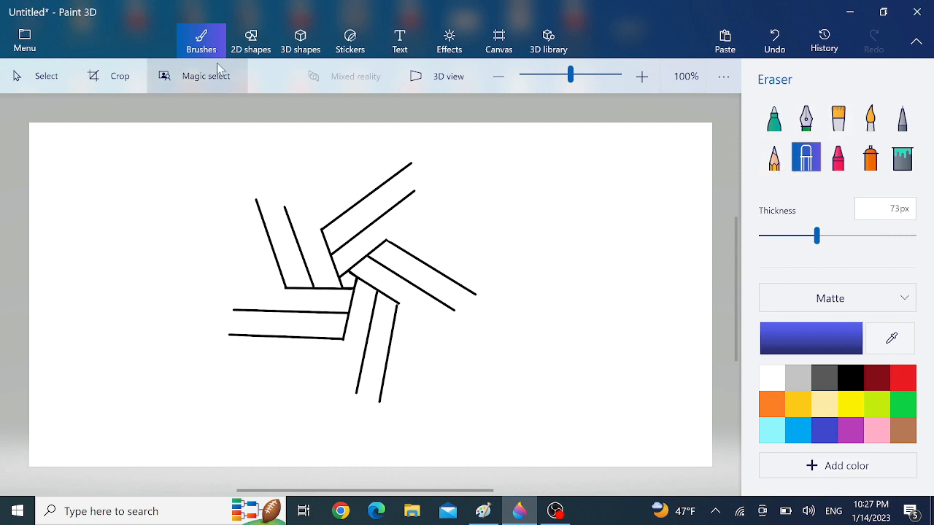
{"action": "left_click", "coordinate": [773, 133]}
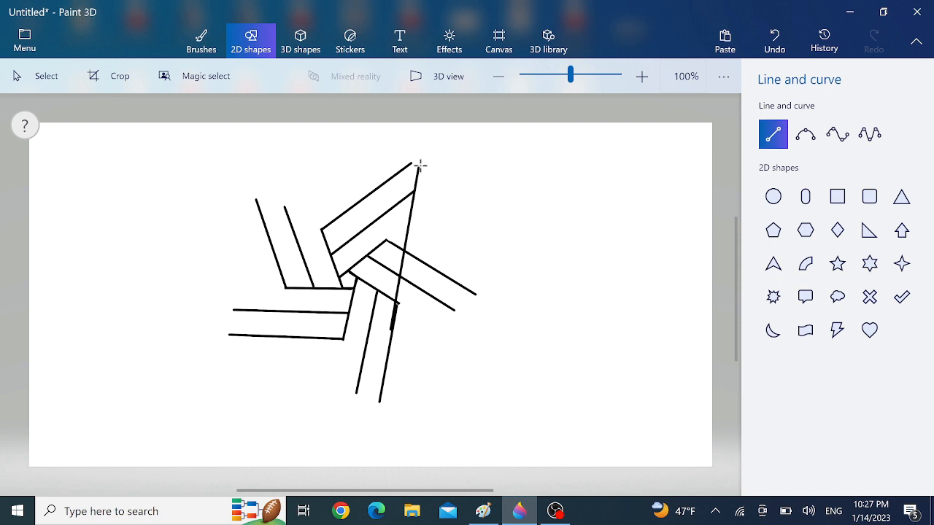
{"action": "left_click_drag", "start_coordinate": [420, 156], "coordinate": [423, 154]}
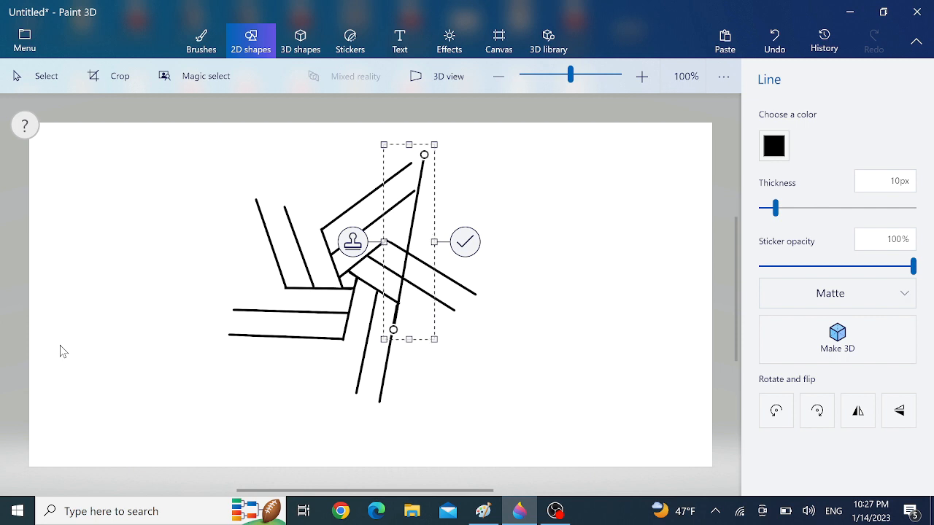
{"action": "key", "text": "Up"}
{"action": "key", "text": "Up"}
{"action": "key", "text": "Up"}
{"action": "key", "text": "Up"}
{"action": "key", "text": "Up"}
{"action": "key", "text": "Up"}
{"action": "key", "text": "Up"}
{"action": "key", "text": "Up"}
{"action": "key", "text": "Up"}
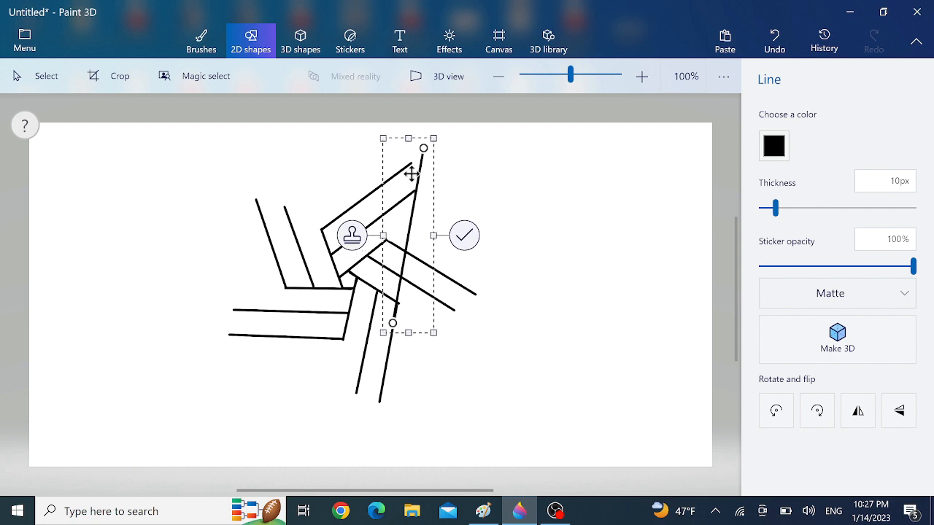
{"action": "left_click_drag", "start_coordinate": [422, 147], "coordinate": [409, 213]}
{"action": "left_click_drag", "start_coordinate": [406, 311], "coordinate": [405, 311]}
{"action": "key", "text": "Up"}
{"action": "key", "text": "Up"}
{"action": "key", "text": "Up"}
{"action": "key", "text": "Up"}
{"action": "key", "text": "Up"}
{"action": "key", "text": "Up"}
{"action": "key", "text": "Up"}
{"action": "key", "text": "Up"}
{"action": "key", "text": "Up"}
{"action": "key", "text": "Up"}
{"action": "key", "text": "Up"}
{"action": "key", "text": "Up"}
{"action": "key", "text": "Up"}
{"action": "key", "text": "Up"}
{"action": "key", "text": "Up"}
{"action": "key", "text": "Up"}
{"action": "key", "text": "Up"}
{"action": "key", "text": "Up"}
{"action": "key", "text": "Up"}
{"action": "key", "text": "Right"}
{"action": "key", "text": "Right"}
{"action": "key", "text": "Right"}
{"action": "key", "text": "Right"}
{"action": "key", "text": "Right"}
{"action": "key", "text": "Up"}
{"action": "key", "text": "Up"}
{"action": "key", "text": "Up"}
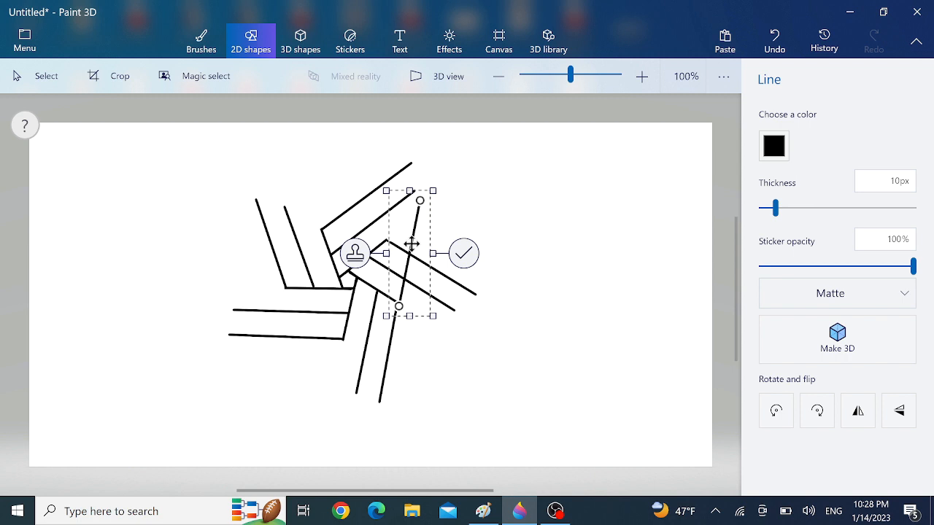
{"action": "left_click_drag", "start_coordinate": [423, 189], "coordinate": [432, 145]}
{"action": "left_click_drag", "start_coordinate": [406, 272], "coordinate": [396, 314]}
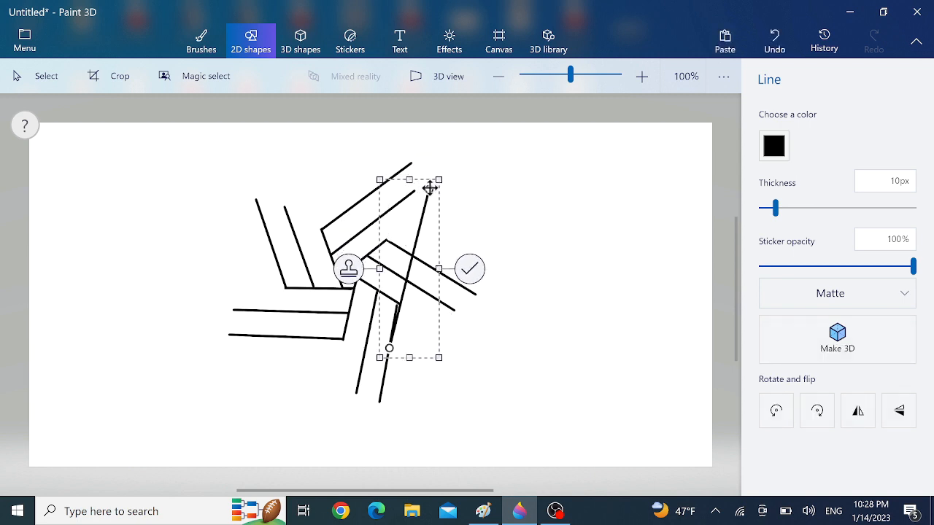
{"action": "left_click_drag", "start_coordinate": [437, 180], "coordinate": [429, 151]}
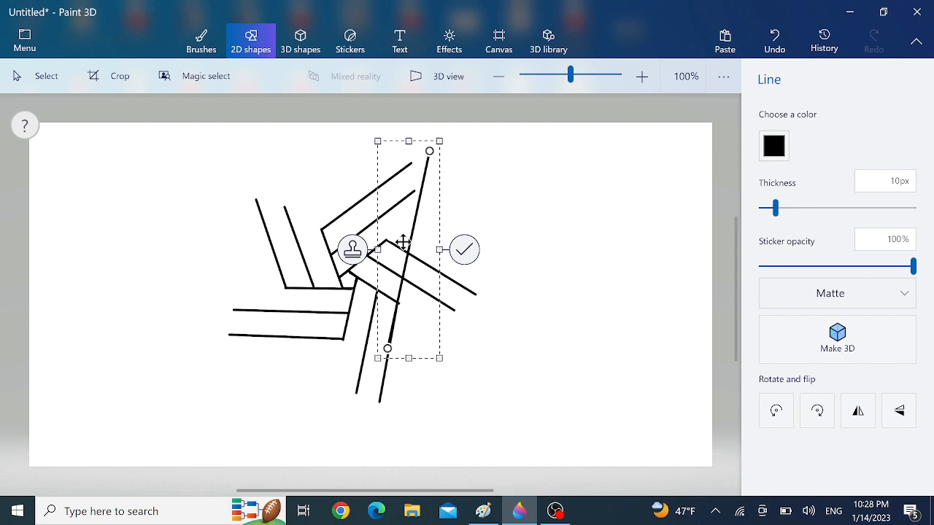
{"action": "left_click", "coordinate": [511, 231]}
{"action": "key", "text": "ctrl+z"}
- Extend the downward arm's outer line up past the upper-right arm and close that arm's end with a short line
{"action": "left_click", "coordinate": [773, 134]}
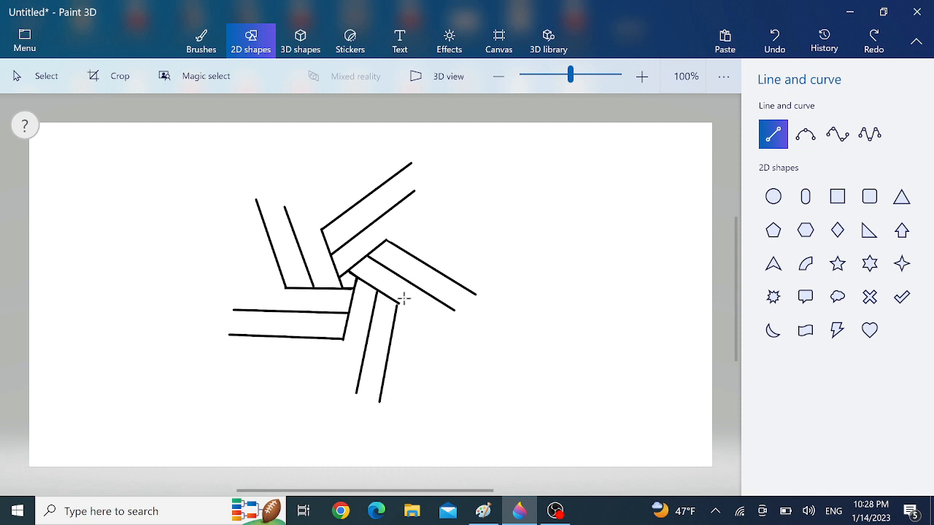
{"action": "left_click_drag", "start_coordinate": [396, 310], "coordinate": [426, 145]}
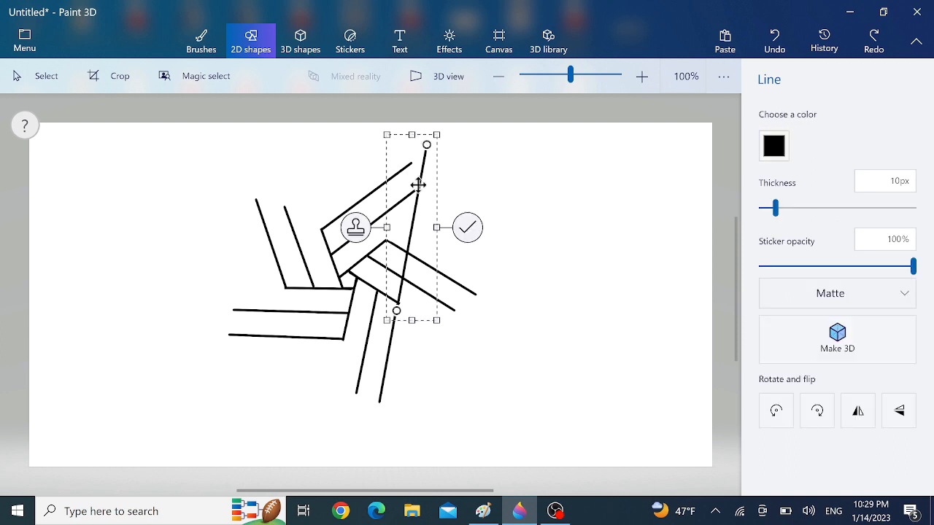
{"action": "left_click", "coordinate": [567, 294]}
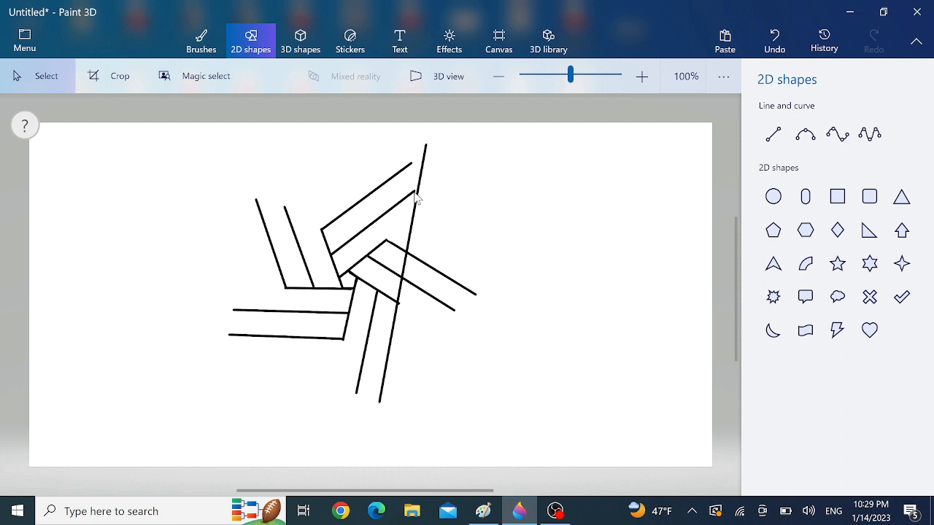
{"action": "left_click", "coordinate": [773, 135]}
{"action": "left_click_drag", "start_coordinate": [401, 172], "coordinate": [418, 190]}
{"action": "left_click", "coordinate": [488, 196]}
- Erase the overhangs at the upper-right arm's tip and, with a 63 px eraser, the long line's section crossing the lower-right arm
{"action": "left_click", "coordinate": [201, 41]}
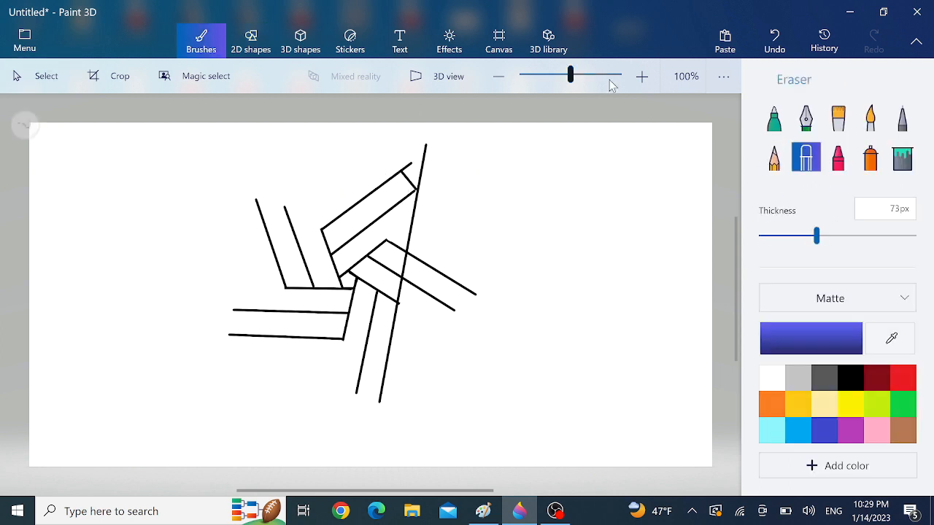
{"action": "left_click", "coordinate": [869, 156]}
{"action": "left_click", "coordinate": [806, 157]}
{"action": "mouse_move", "coordinate": [431, 150]}
{"action": "left_mouse_down"}
{"action": "mouse_move", "coordinate": [427, 178]}
{"action": "mouse_move", "coordinate": [405, 163]}
{"action": "left_mouse_up"}
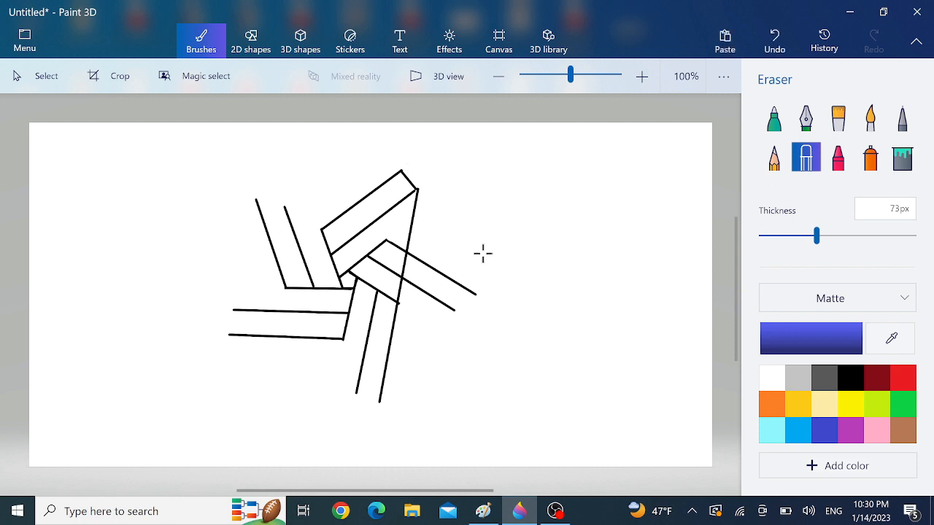
{"action": "left_click", "coordinate": [407, 297]}
{"action": "left_click_drag", "start_coordinate": [405, 294], "coordinate": [398, 294]}
{"action": "left_click_drag", "start_coordinate": [816, 235], "coordinate": [811, 240]}
{"action": "left_click", "coordinate": [399, 293]}
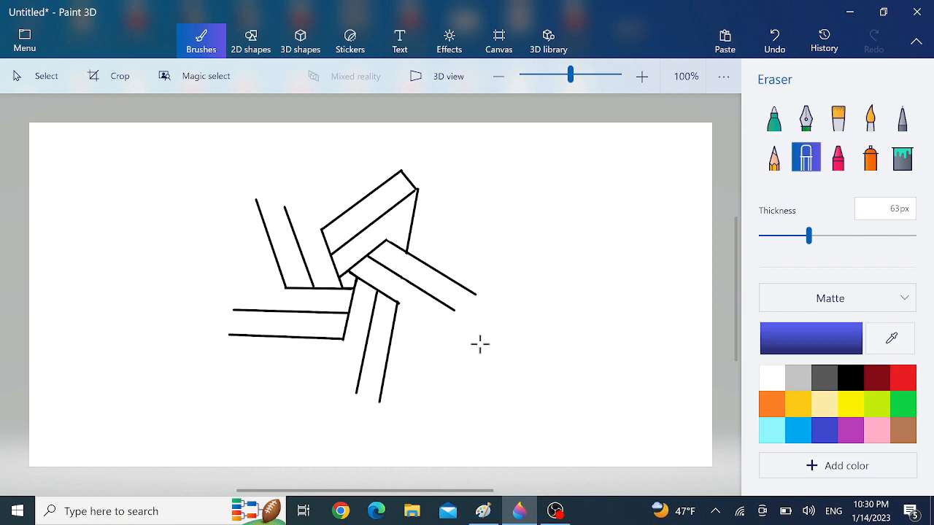
- Extend the upper-left arm's outer line diagonally down across the horizontal arm to near the canvas's bottom edge
{"action": "left_click", "coordinate": [245, 44]}
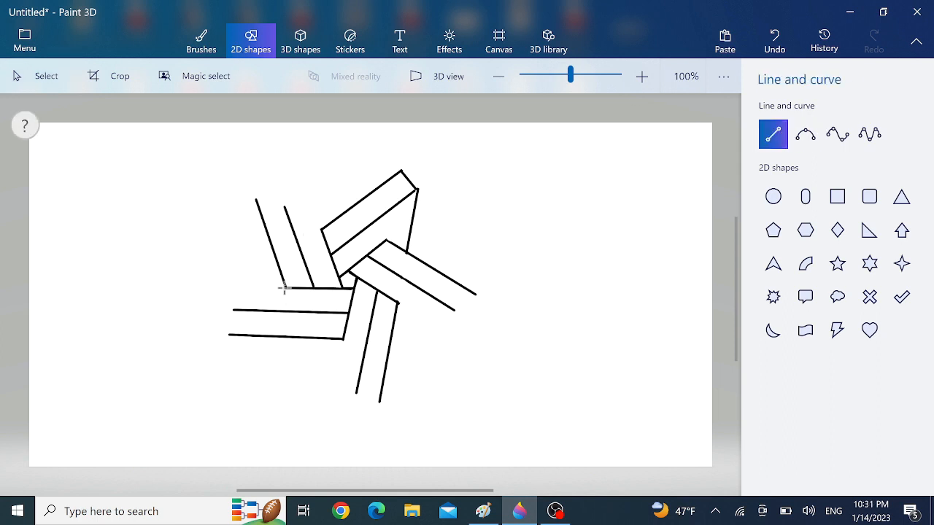
{"action": "left_click_drag", "start_coordinate": [281, 279], "coordinate": [342, 452]}
{"action": "left_click", "coordinate": [527, 377]}
- Extend both lines of the downward arm to the canvas's bottom edge and close them with a short horizontal line
{"action": "left_click", "coordinate": [772, 133]}
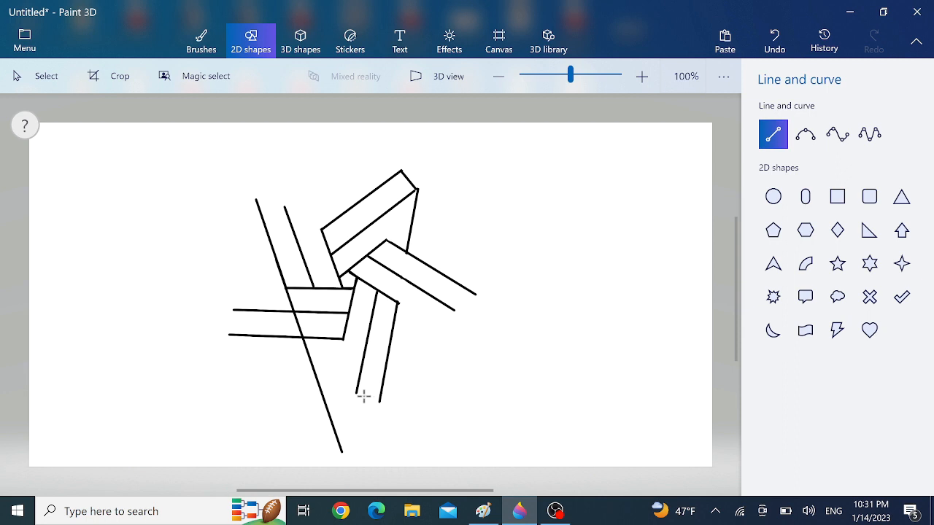
{"action": "left_click_drag", "start_coordinate": [363, 358], "coordinate": [340, 469]}
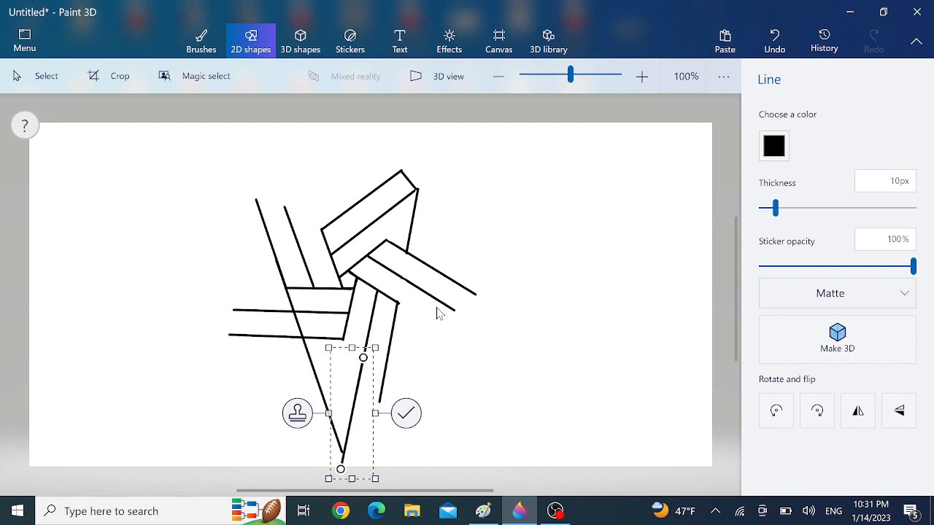
{"action": "left_click", "coordinate": [523, 321]}
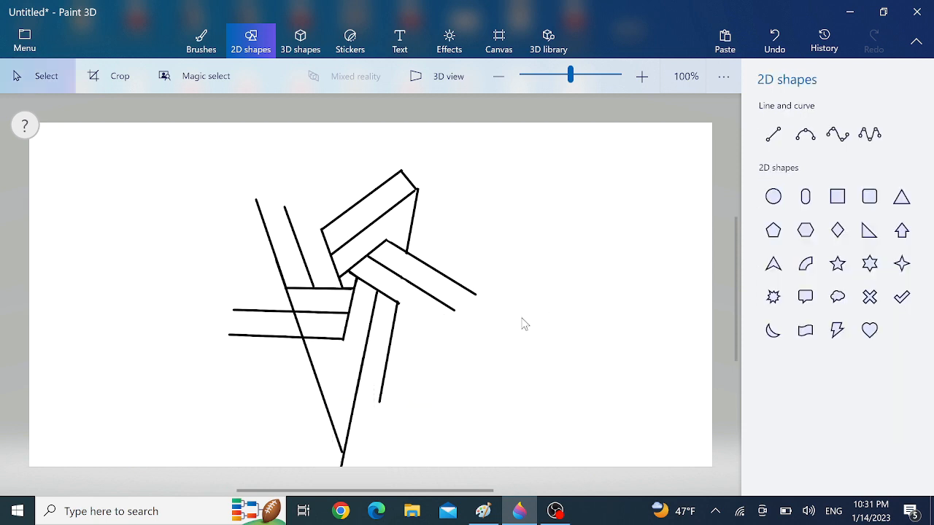
{"action": "left_click", "coordinate": [776, 136]}
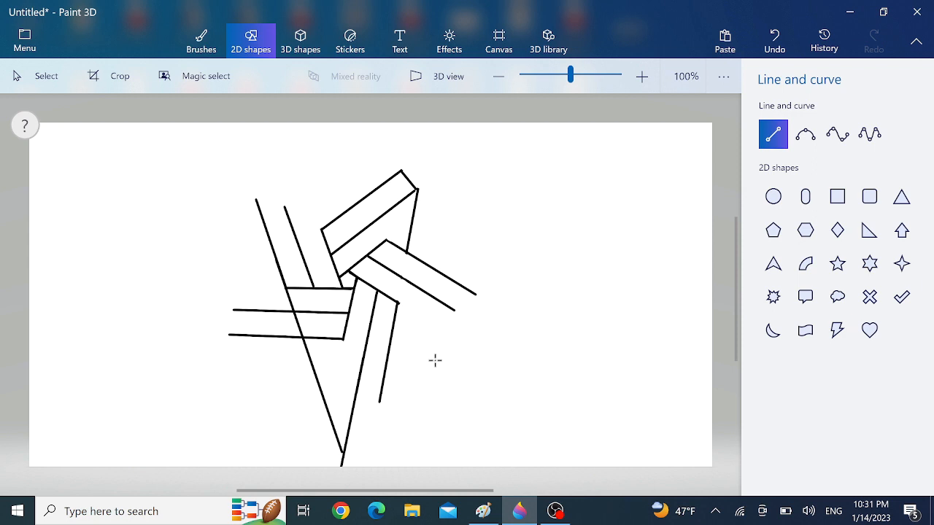
{"action": "left_click_drag", "start_coordinate": [388, 364], "coordinate": [365, 467]}
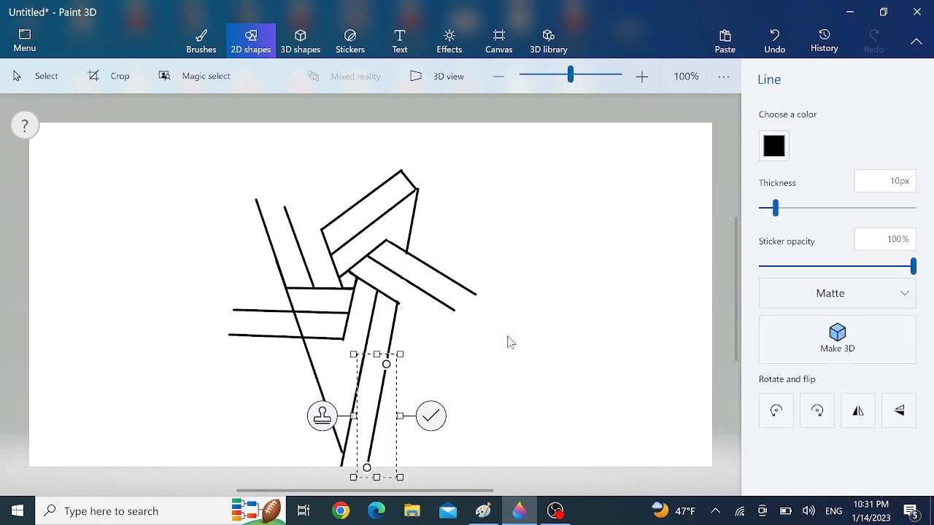
{"action": "left_click", "coordinate": [507, 336]}
{"action": "left_click", "coordinate": [773, 134]}
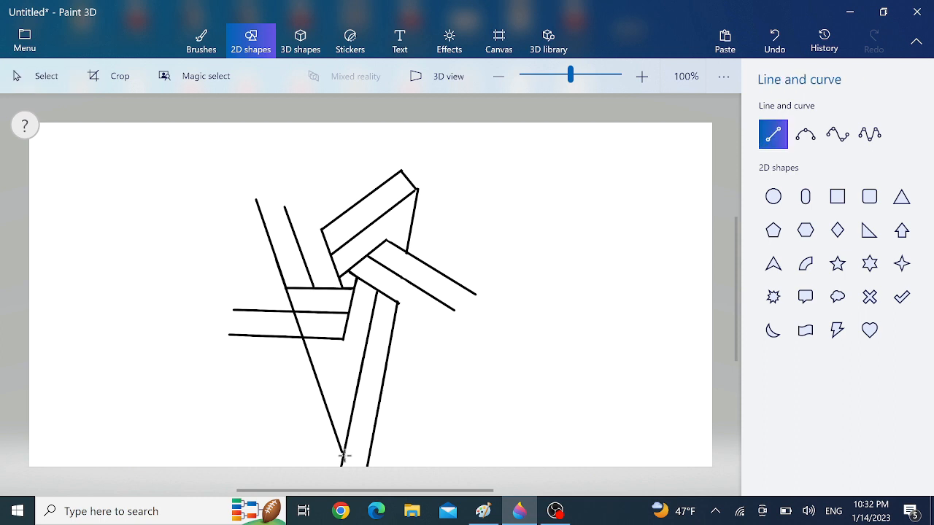
{"action": "left_click_drag", "start_coordinate": [359, 454], "coordinate": [369, 454]}
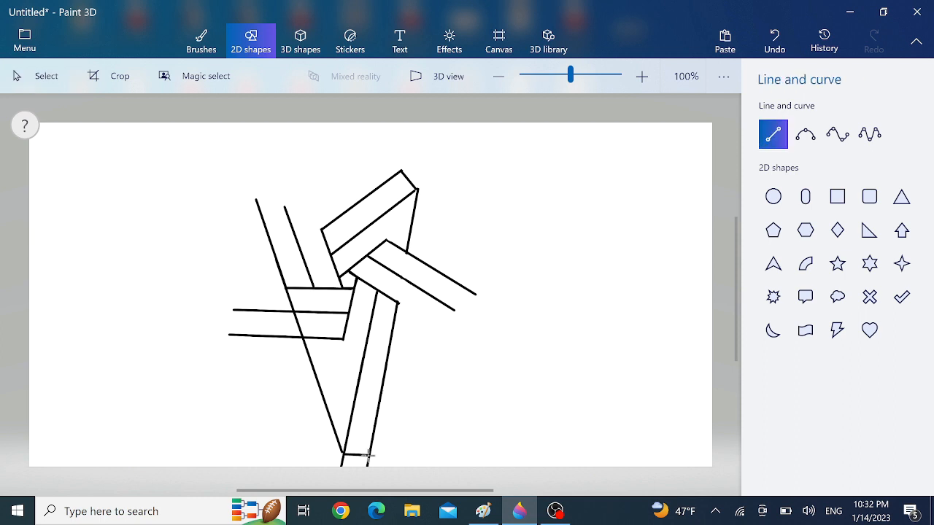
{"action": "left_click", "coordinate": [510, 385]}
- Erase the stubs below the downward arm's closing line and the diagonal line's section crossing the horizontal arm
{"action": "left_click", "coordinate": [211, 42]}
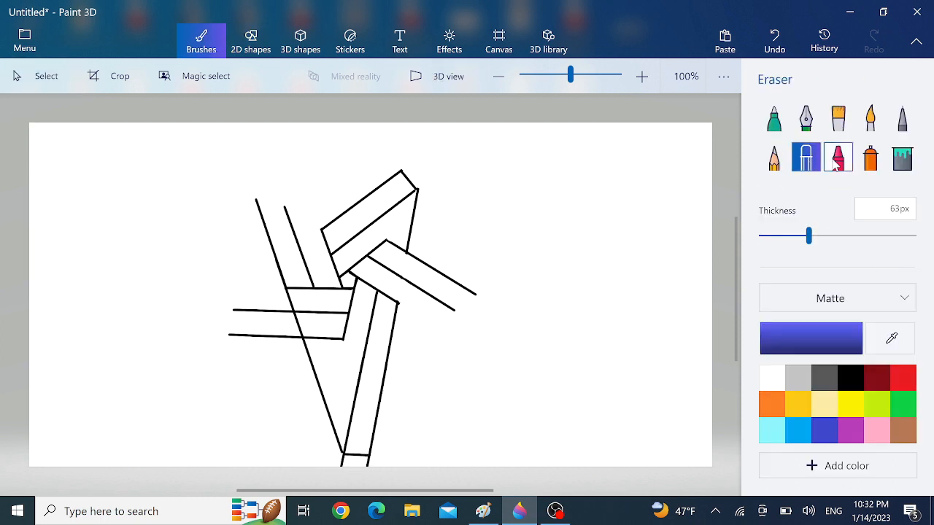
{"action": "left_click_drag", "start_coordinate": [351, 463], "coordinate": [381, 465]}
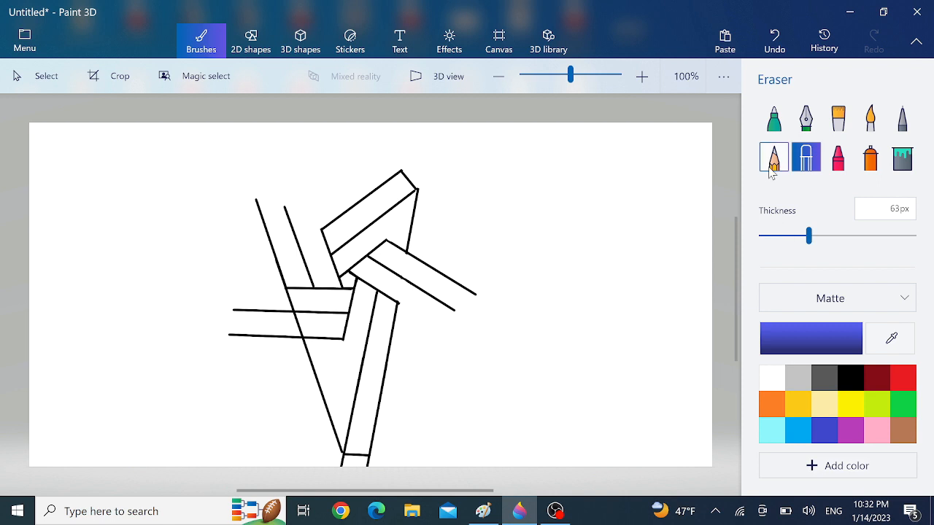
{"action": "left_click", "coordinate": [296, 326]}
{"action": "left_click", "coordinate": [342, 464]}
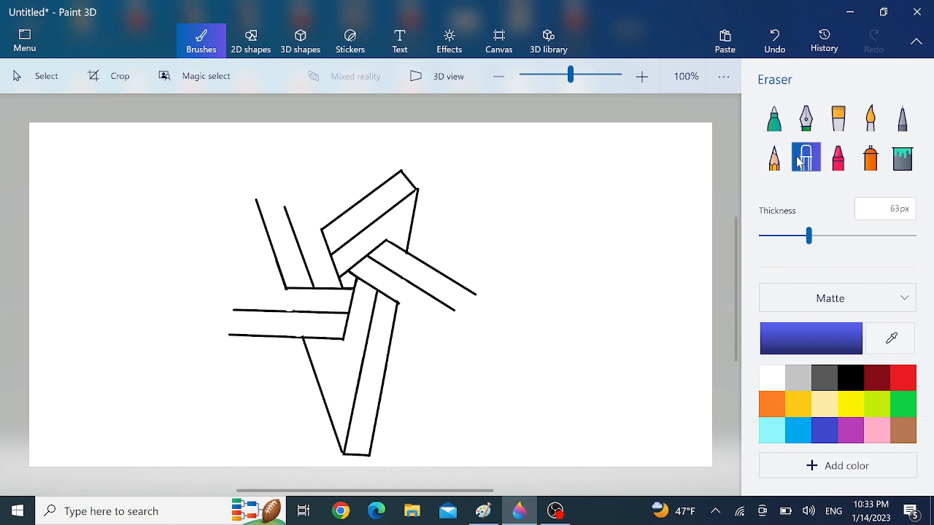
- Extend the horizontal arm's lower line to the right across the downward arm, reaching beyond the lower-right arm
{"action": "left_click", "coordinate": [248, 44]}
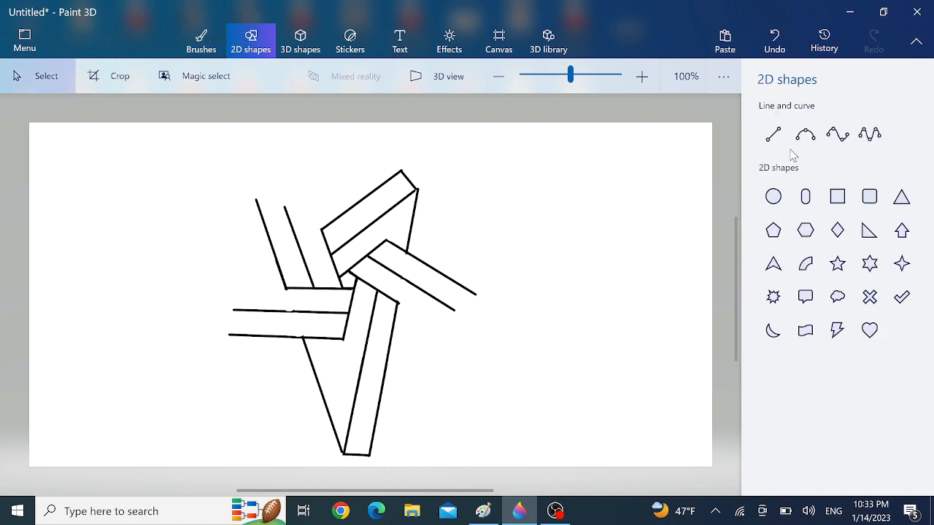
{"action": "left_click", "coordinate": [773, 134]}
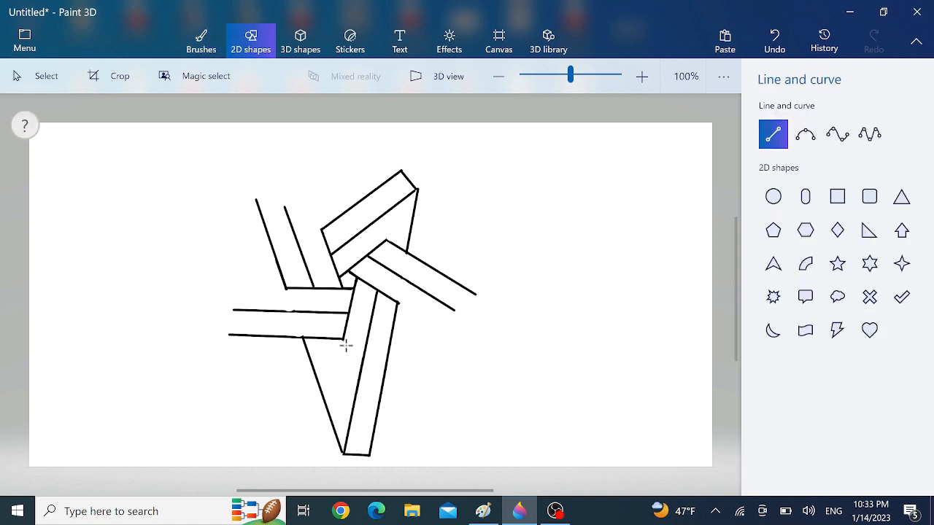
{"action": "mouse_move", "coordinate": [342, 341]}
{"action": "left_mouse_down"}
{"action": "mouse_move", "coordinate": [401, 335]}
{"action": "mouse_move", "coordinate": [484, 352]}
{"action": "mouse_move", "coordinate": [525, 348]}
{"action": "left_mouse_up"}
{"action": "left_click", "coordinate": [608, 288]}
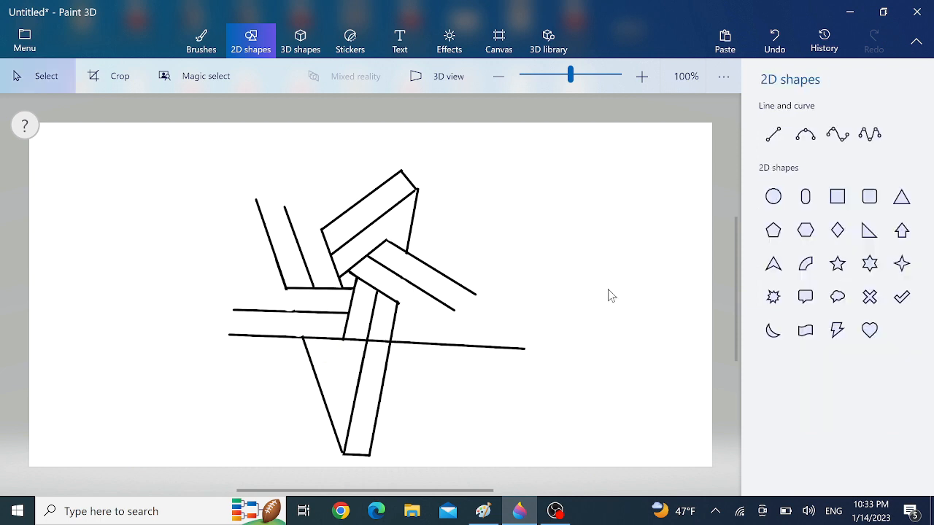
- Extend both lines of the lower-right arm to the long horizontal line and close the arm's end with a short line
{"action": "left_click", "coordinate": [773, 135]}
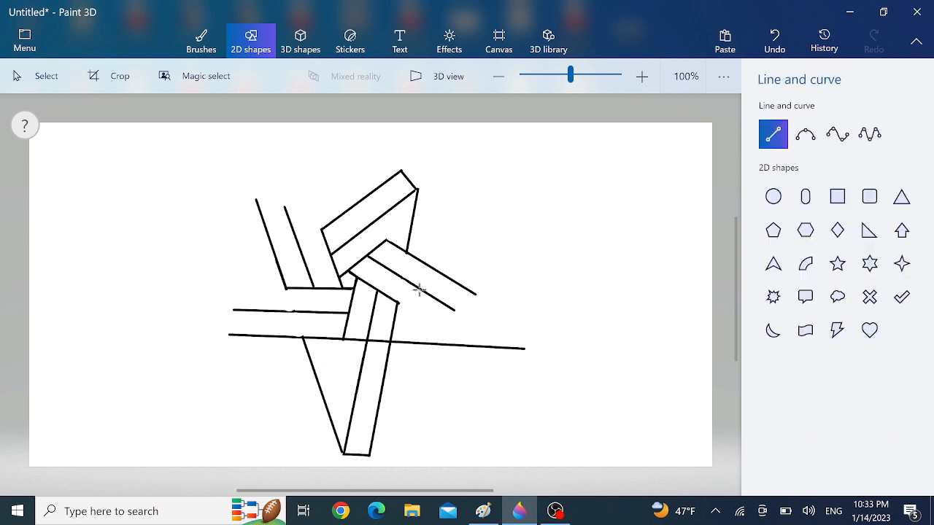
{"action": "left_click_drag", "start_coordinate": [473, 322], "coordinate": [520, 348]}
{"action": "left_click", "coordinate": [592, 273]}
{"action": "mouse_move", "coordinate": [449, 277]}
{"action": "left_mouse_down"}
{"action": "mouse_move", "coordinate": [518, 311]}
{"action": "mouse_move", "coordinate": [581, 358]}
{"action": "left_mouse_up"}
{"action": "left_click", "coordinate": [644, 271]}
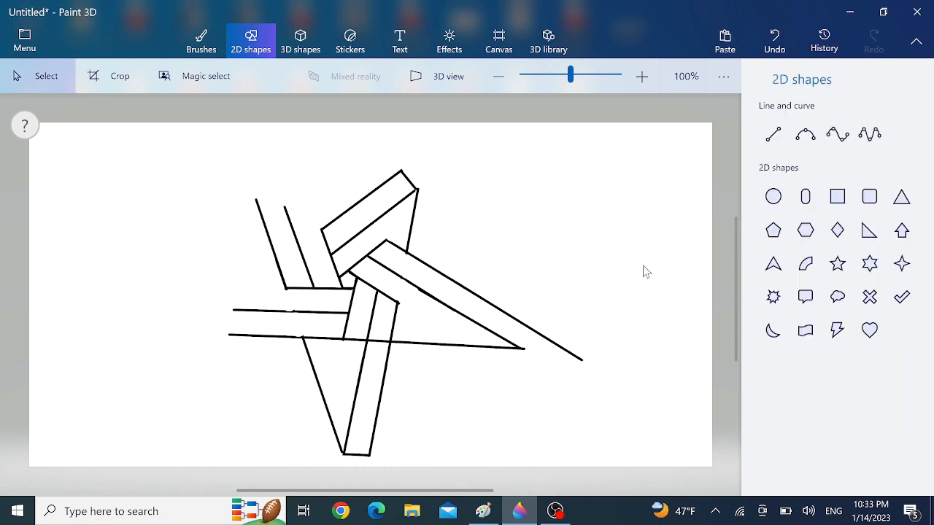
{"action": "left_click", "coordinate": [773, 133]}
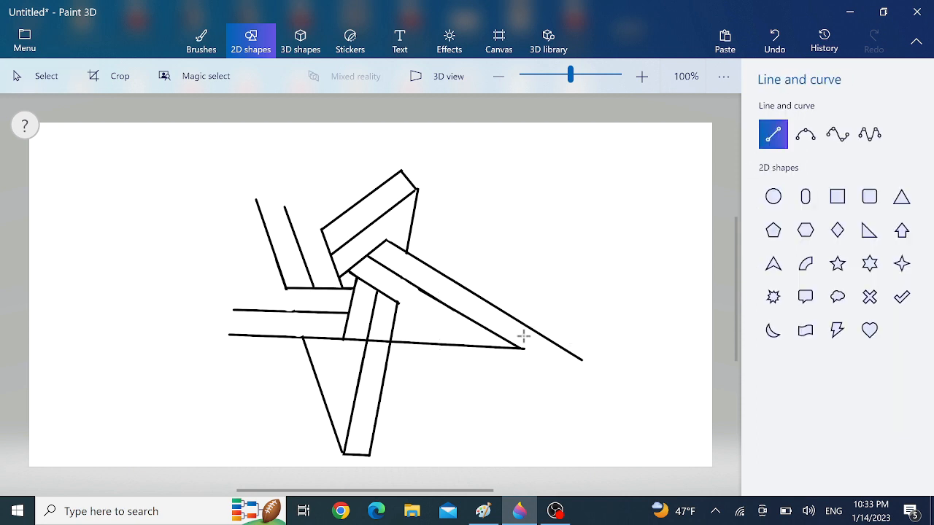
{"action": "left_click_drag", "start_coordinate": [520, 349], "coordinate": [520, 349]}
{"action": "left_click", "coordinate": [513, 389]}
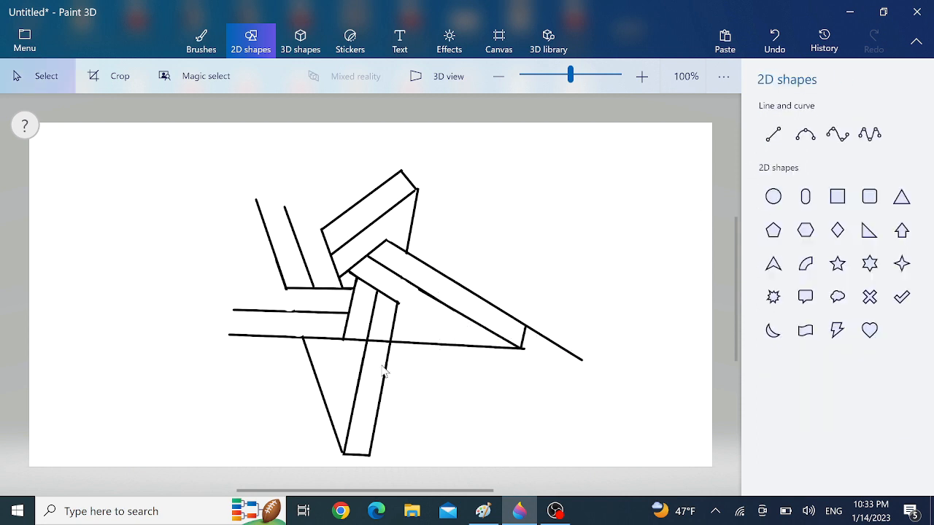
- Erase the line stub beyond the lower-right arm's closing line and the horizontal line's section crossing the downward arm
{"action": "left_click", "coordinate": [195, 41]}
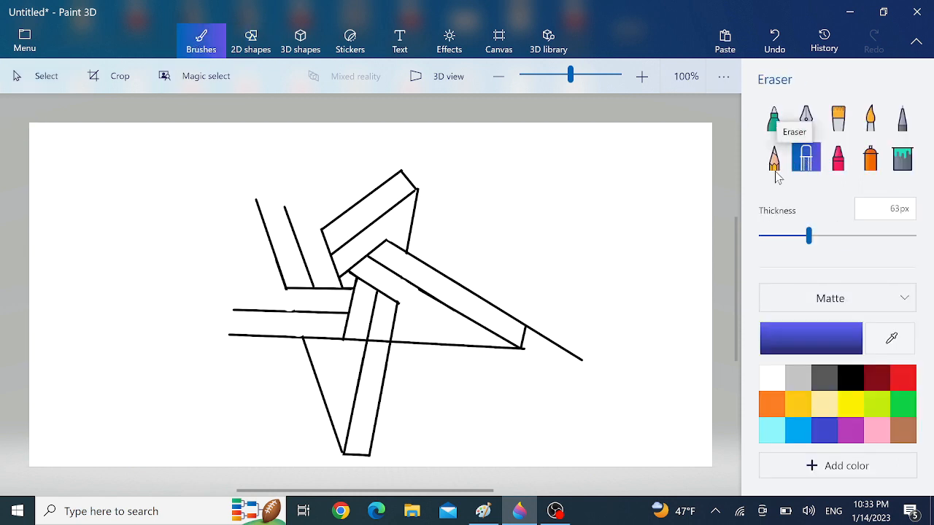
{"action": "left_click_drag", "start_coordinate": [565, 355], "coordinate": [539, 333]}
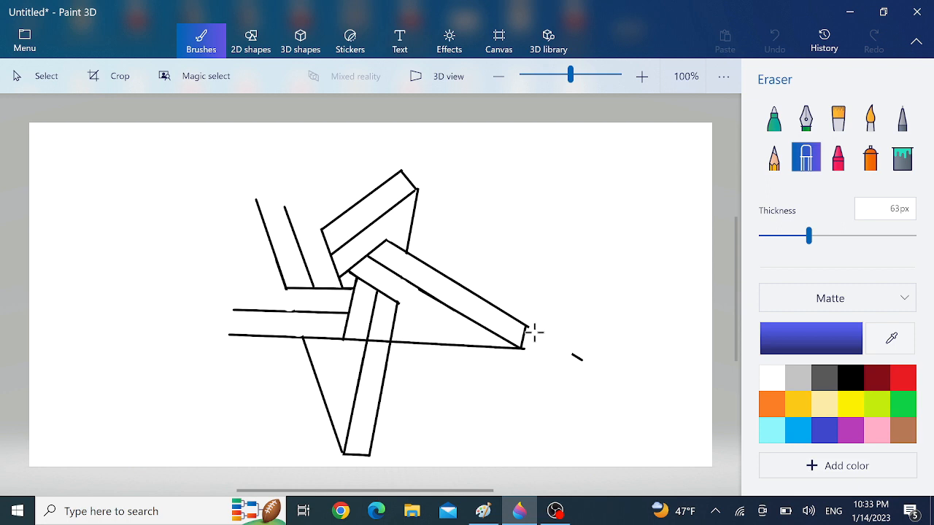
{"action": "left_click_drag", "start_coordinate": [542, 333], "coordinate": [615, 390]}
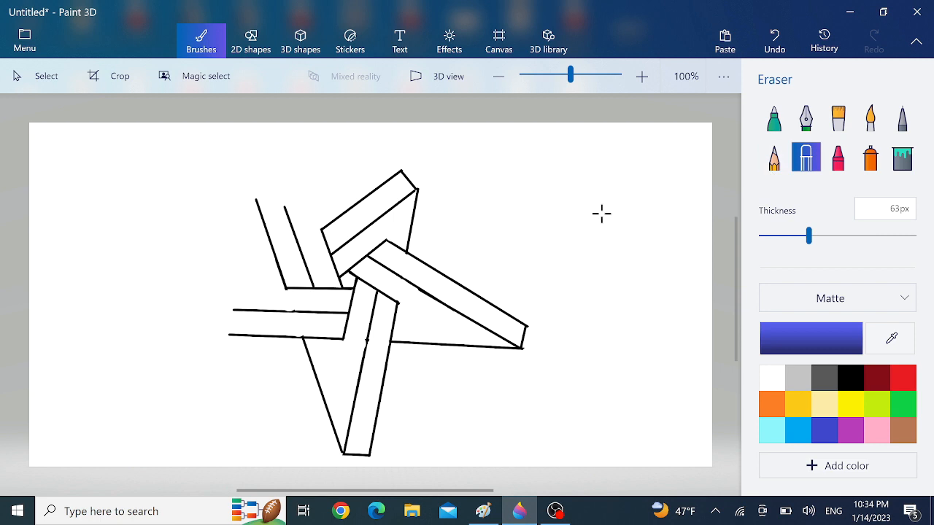
- Extend the lower-right arm's upper line up and left across the upper-right arm, reaching beyond the upper-left arm
{"action": "left_click", "coordinate": [244, 44]}
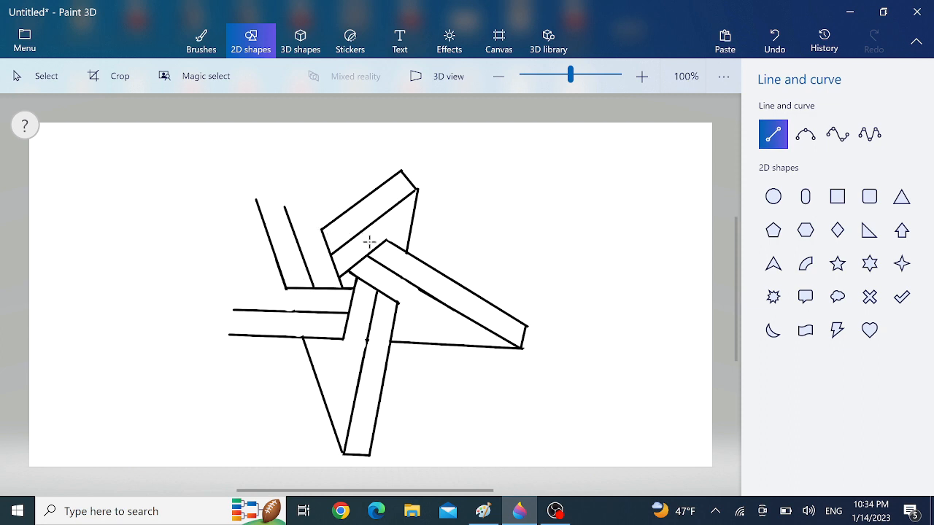
{"action": "left_click_drag", "start_coordinate": [391, 247], "coordinate": [230, 138]}
{"action": "left_click", "coordinate": [520, 215]}
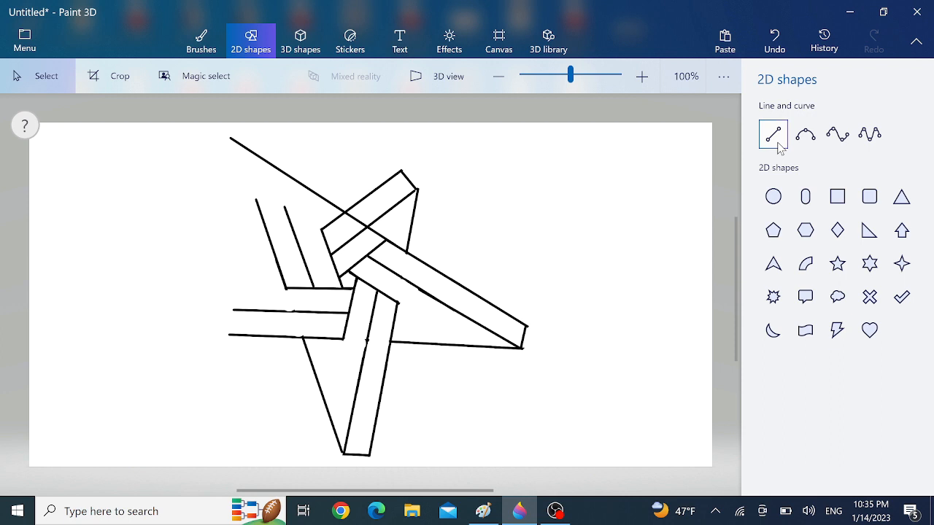
- Extend both lines of the upper-left arm to the long diagonal line and close the arm's end with a short line
{"action": "left_click", "coordinate": [774, 138]}
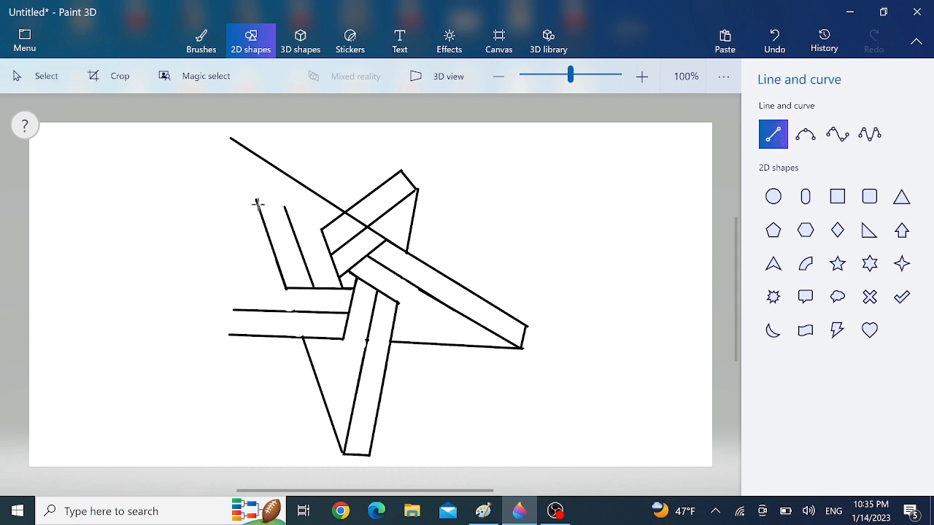
{"action": "left_click_drag", "start_coordinate": [258, 207], "coordinate": [234, 136]}
{"action": "left_click", "coordinate": [300, 171]}
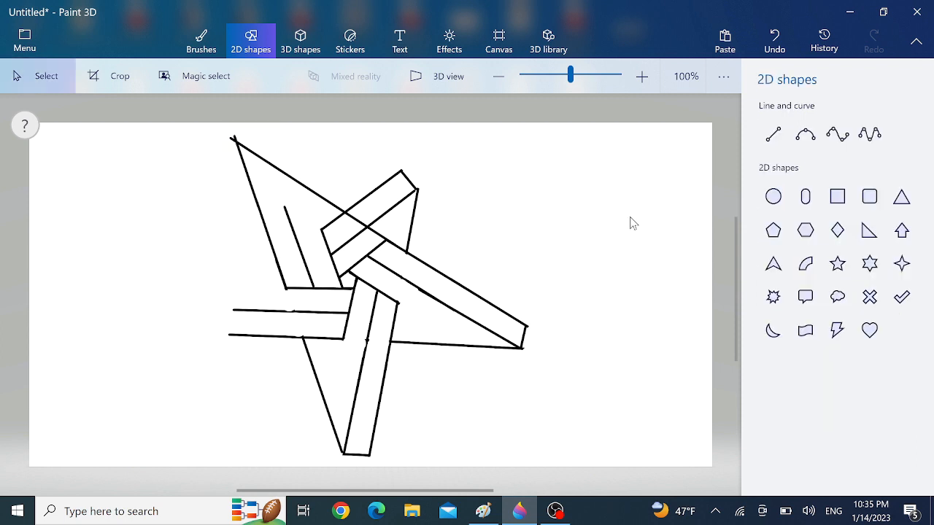
{"action": "left_click", "coordinate": [775, 136]}
{"action": "left_click_drag", "start_coordinate": [286, 212], "coordinate": [257, 130]}
{"action": "left_click", "coordinate": [327, 175]}
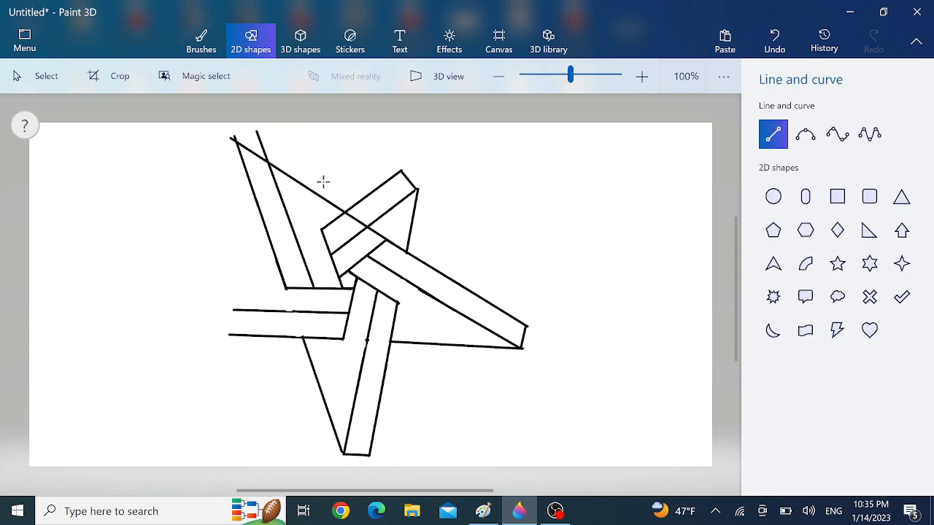
{"action": "left_click_drag", "start_coordinate": [248, 173], "coordinate": [269, 163]}
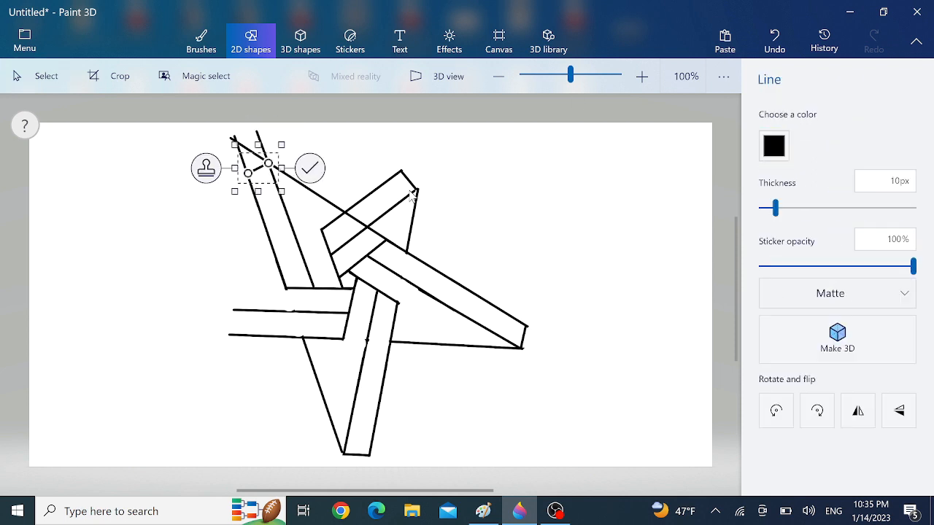
{"action": "left_click", "coordinate": [178, 139]}
- Erase the stubs above the upper-left arm's closing line and the diagonal line's section crossing the upper-right arm
{"action": "left_click", "coordinate": [201, 40]}
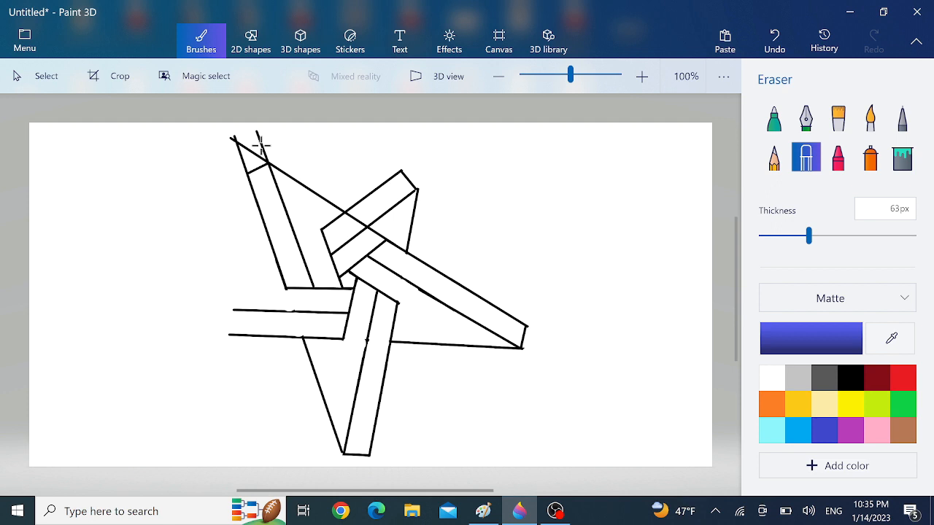
{"action": "mouse_move", "coordinate": [235, 142]}
{"action": "left_mouse_down"}
{"action": "mouse_move", "coordinate": [276, 134]}
{"action": "mouse_move", "coordinate": [221, 159]}
{"action": "mouse_move", "coordinate": [274, 143]}
{"action": "mouse_move", "coordinate": [223, 168]}
{"action": "mouse_move", "coordinate": [277, 144]}
{"action": "left_mouse_up"}
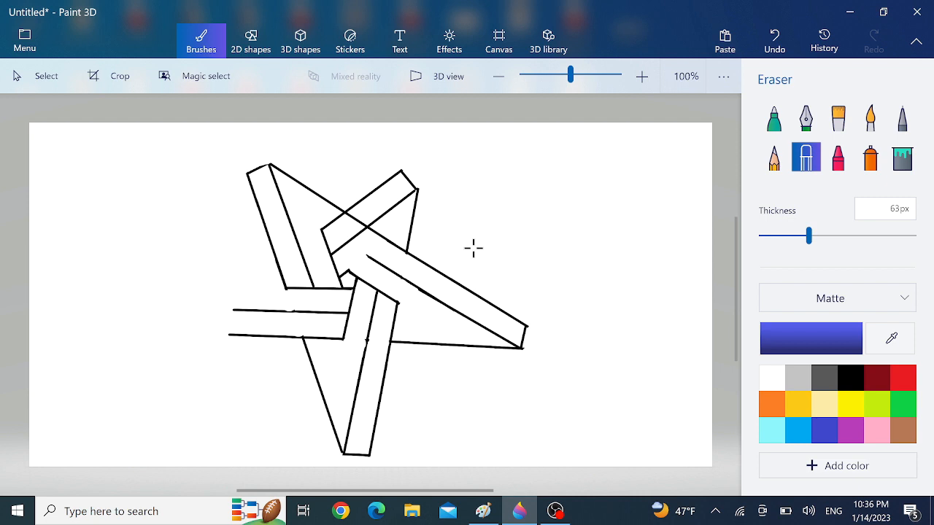
{"action": "key", "text": "ctrl+z"}
{"action": "left_click", "coordinate": [377, 232]}
{"action": "left_click", "coordinate": [379, 233]}
{"action": "left_click", "coordinate": [356, 219]}
- Extend the upper-right arm's upper line down and left across the upper-left arm, reaching beyond the horizontal arm's lines
{"action": "left_click", "coordinate": [250, 42]}
{"action": "left_click", "coordinate": [773, 134]}
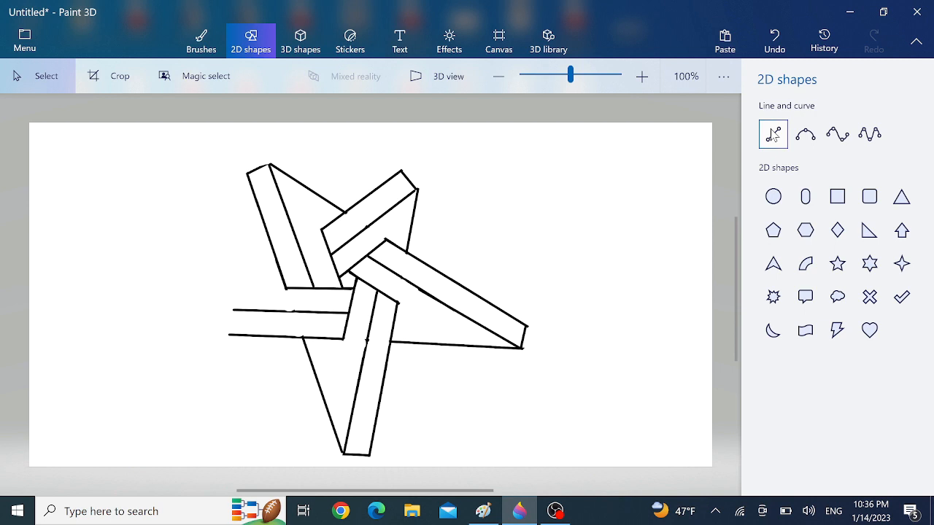
{"action": "left_click_drag", "start_coordinate": [326, 226], "coordinate": [245, 270]}
{"action": "left_click_drag", "start_coordinate": [194, 292], "coordinate": [181, 331]}
{"action": "left_click", "coordinate": [362, 273]}
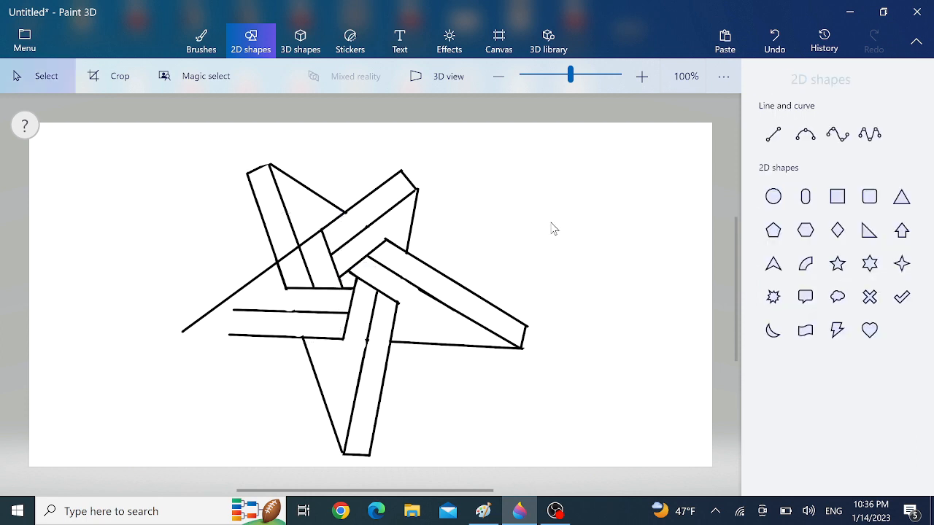
- Extend both lines of the horizontal arm to the left past the diagonal line and close the arm with a short vertical line
{"action": "left_click", "coordinate": [775, 137]}
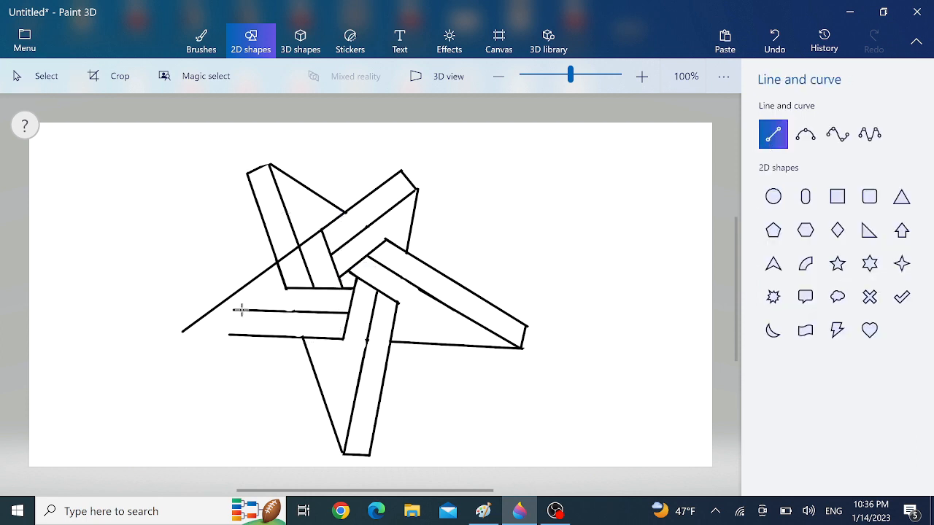
{"action": "left_click_drag", "start_coordinate": [226, 309], "coordinate": [199, 309]}
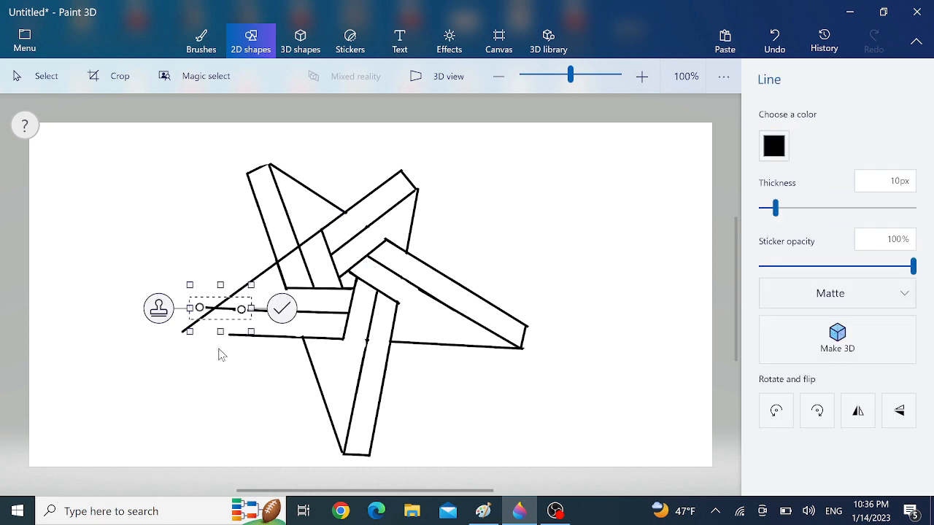
{"action": "left_click", "coordinate": [225, 345]}
{"action": "left_click_drag", "start_coordinate": [232, 334], "coordinate": [162, 332]}
{"action": "left_click", "coordinate": [613, 236]}
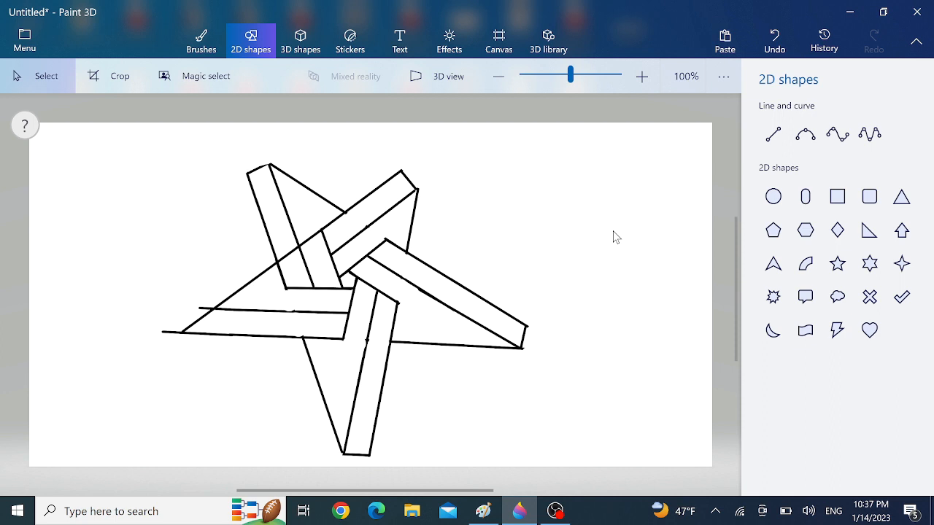
{"action": "left_click", "coordinate": [773, 134]}
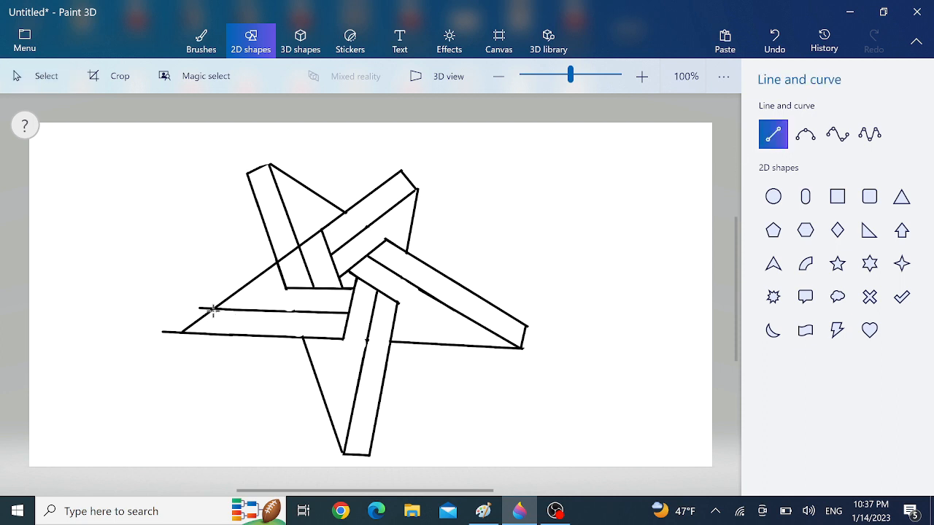
{"action": "left_click_drag", "start_coordinate": [212, 320], "coordinate": [213, 334]}
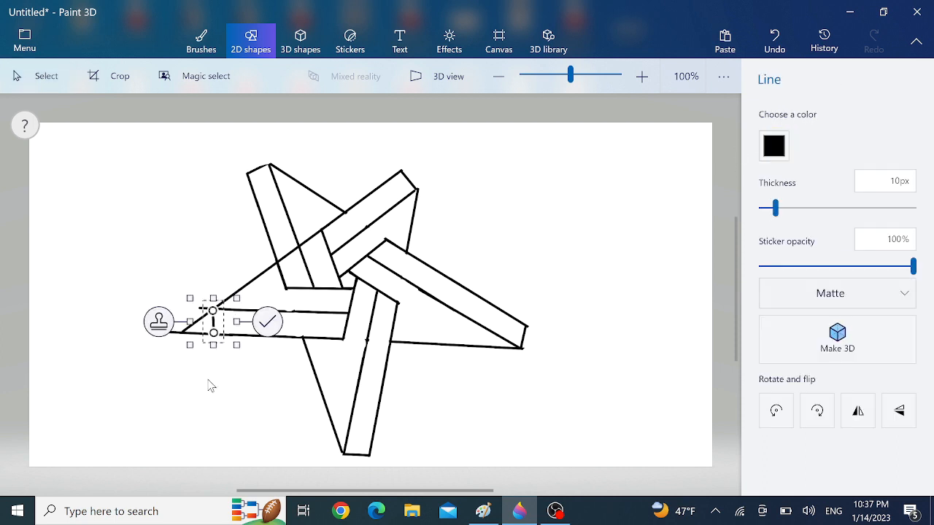
{"action": "left_click", "coordinate": [201, 397]}
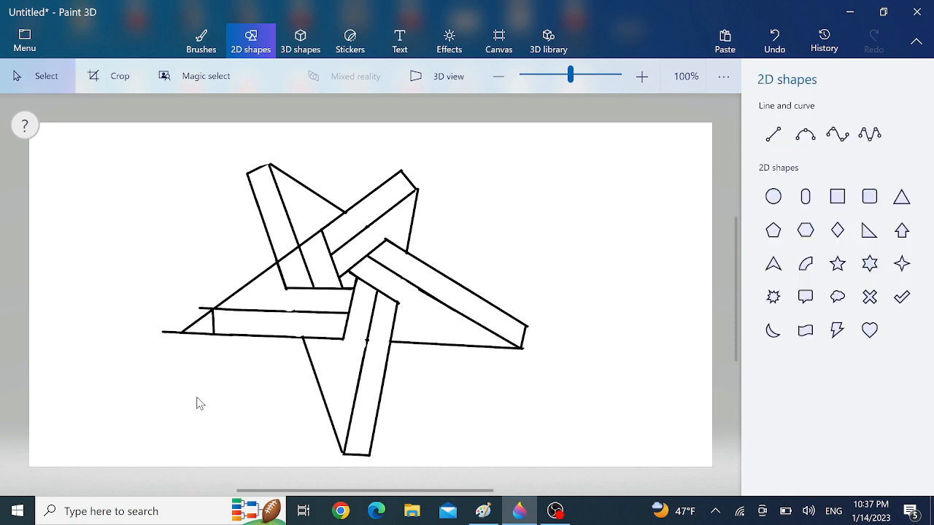
- Erase the stubs left of the horizontal arm's closing line and the diagonal line's section crossing the upper-left arm
{"action": "left_click", "coordinate": [202, 40]}
{"action": "left_click_drag", "start_coordinate": [162, 329], "coordinate": [173, 353]}
{"action": "mouse_move", "coordinate": [188, 299]}
{"action": "left_mouse_down"}
{"action": "mouse_move", "coordinate": [197, 332]}
{"action": "mouse_move", "coordinate": [201, 306]}
{"action": "mouse_move", "coordinate": [205, 354]}
{"action": "mouse_move", "coordinate": [197, 319]}
{"action": "left_mouse_up"}
{"action": "left_click", "coordinate": [200, 308]}
{"action": "left_click", "coordinate": [202, 301]}
{"action": "left_click", "coordinate": [202, 305]}
{"action": "left_click", "coordinate": [201, 316]}
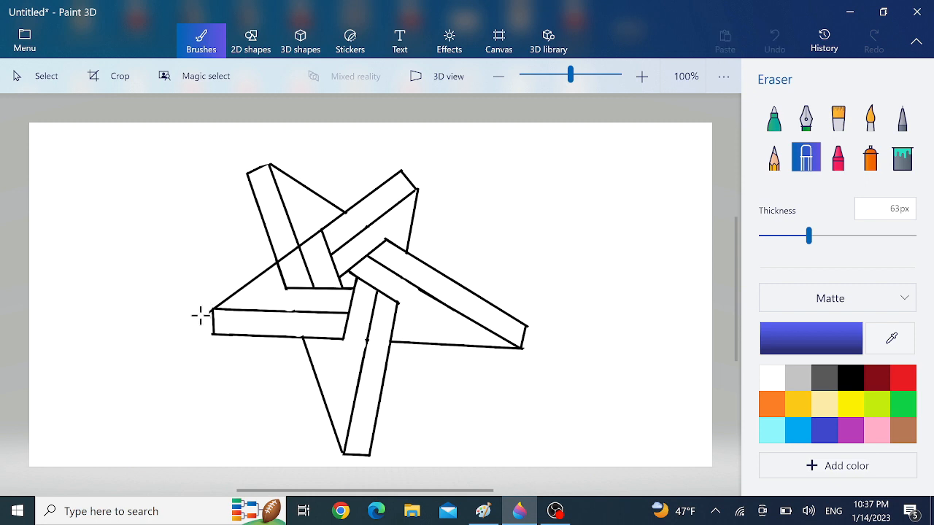
{"action": "left_click", "coordinate": [202, 318]}
{"action": "left_click_drag", "start_coordinate": [203, 319], "coordinate": [199, 321]}
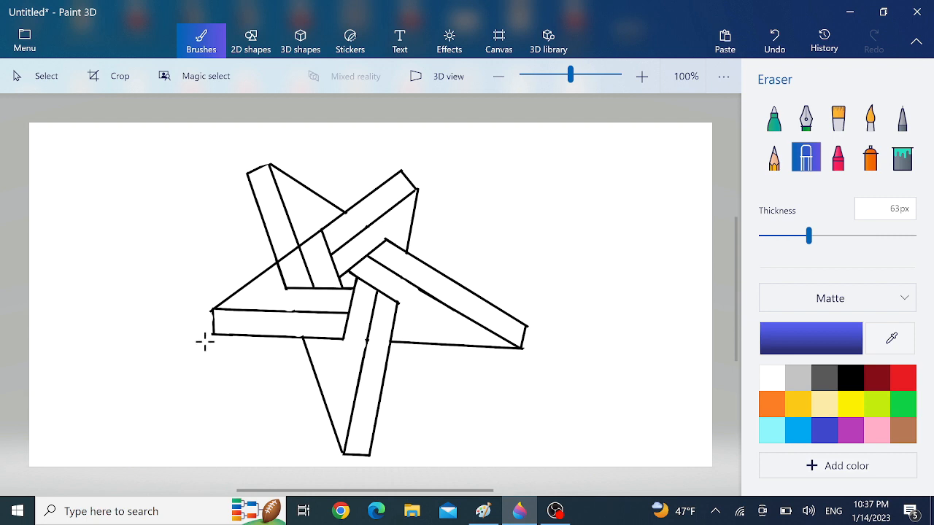
{"action": "left_click_drag", "start_coordinate": [206, 339], "coordinate": [182, 335]}
{"action": "left_click_drag", "start_coordinate": [330, 248], "coordinate": [309, 270]}
- Erase the line joining the upper-right arm's tip to the lower-right arm, and extend the downward arm's right line up past that tip
{"action": "mouse_move", "coordinate": [427, 211]}
{"action": "left_mouse_down"}
{"action": "mouse_move", "coordinate": [410, 208]}
{"action": "mouse_move", "coordinate": [418, 198]}
{"action": "mouse_move", "coordinate": [410, 242]}
{"action": "mouse_move", "coordinate": [423, 238]}
{"action": "left_mouse_up"}
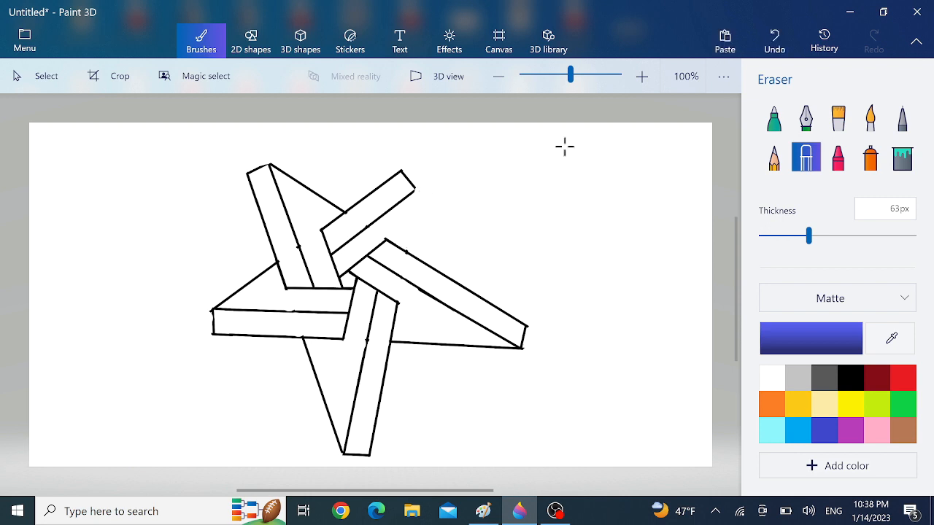
{"action": "left_click", "coordinate": [251, 48]}
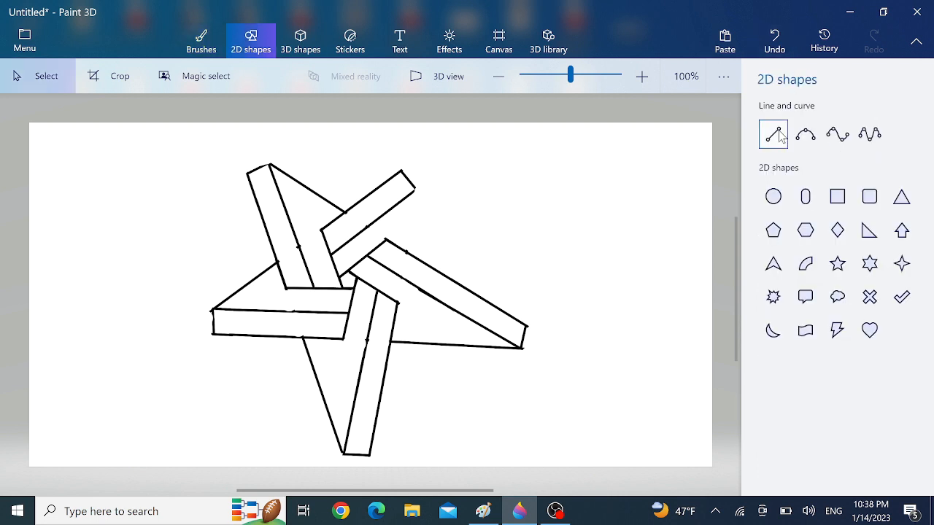
{"action": "left_click_drag", "start_coordinate": [391, 345], "coordinate": [434, 139]}
{"action": "left_click", "coordinate": [511, 160]}
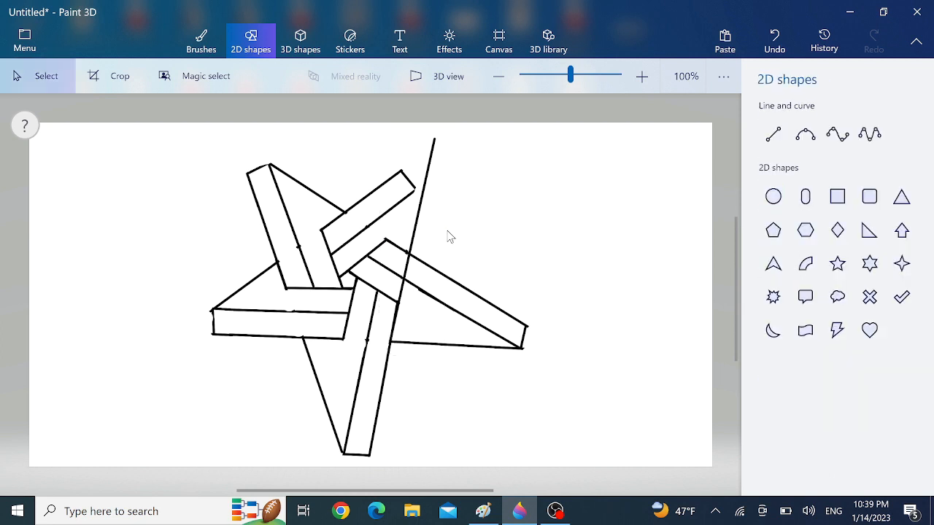
- Extend both lines of the upper-right arm past the steep line and close the arm with a short line where they meet
{"action": "left_click", "coordinate": [762, 134]}
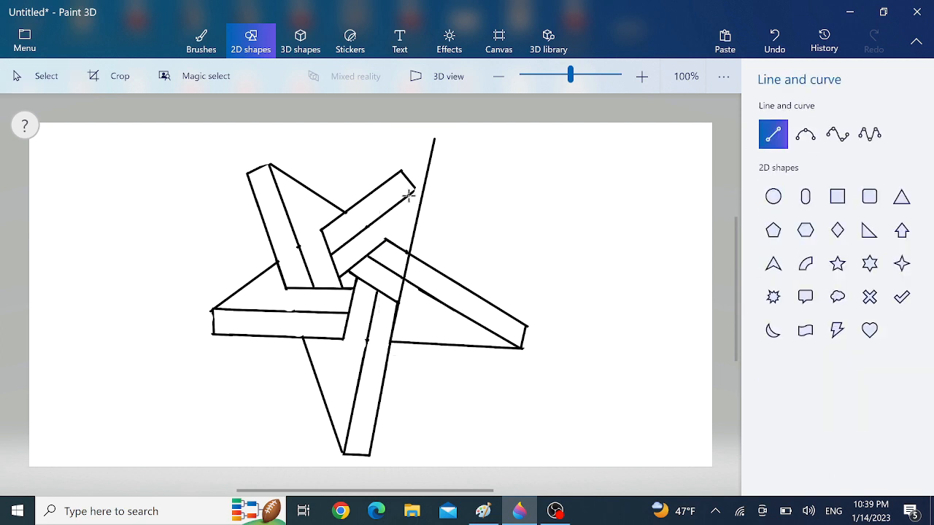
{"action": "left_click_drag", "start_coordinate": [409, 195], "coordinate": [440, 169]}
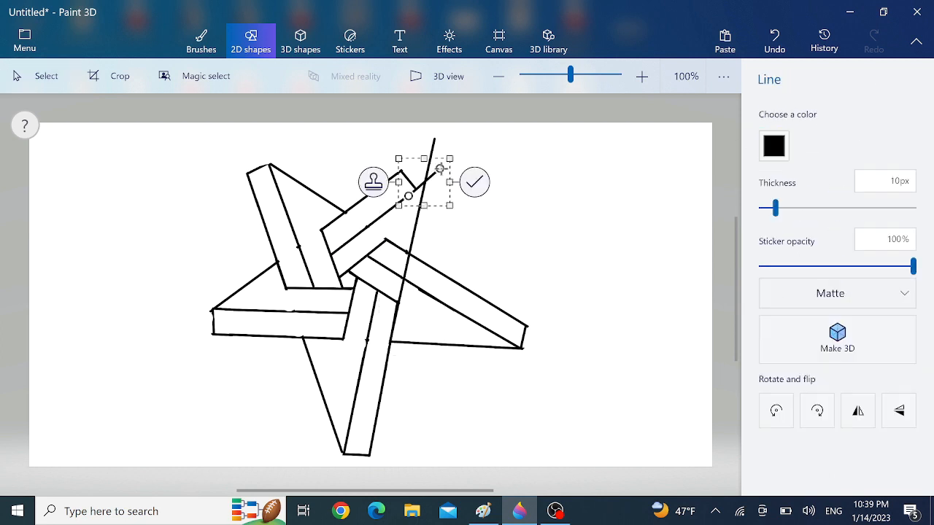
{"action": "left_click", "coordinate": [697, 168]}
{"action": "left_click", "coordinate": [773, 133]}
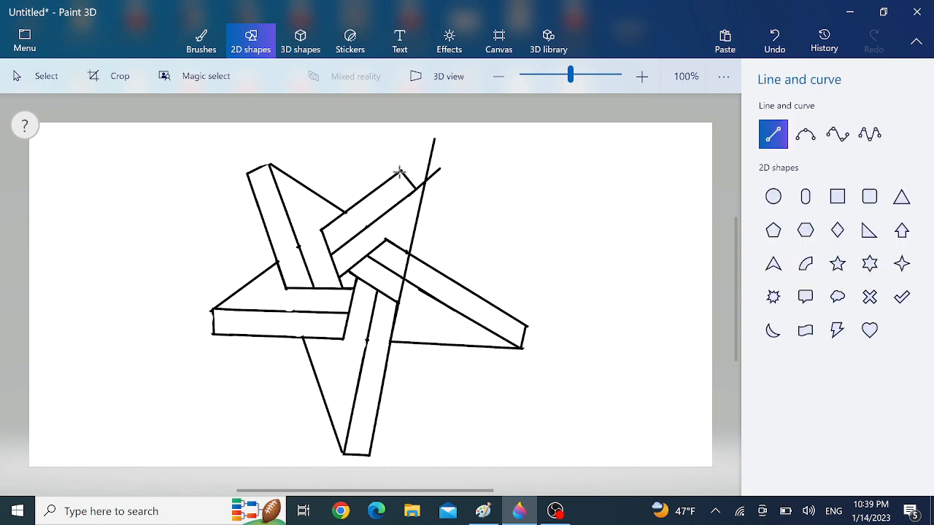
{"action": "mouse_move", "coordinate": [404, 166]}
{"action": "left_mouse_down"}
{"action": "mouse_move", "coordinate": [443, 137]}
{"action": "mouse_move", "coordinate": [423, 171]}
{"action": "mouse_move", "coordinate": [429, 183]}
{"action": "left_mouse_up"}
{"action": "left_click", "coordinate": [726, 147]}
{"action": "left_click", "coordinate": [772, 134]}
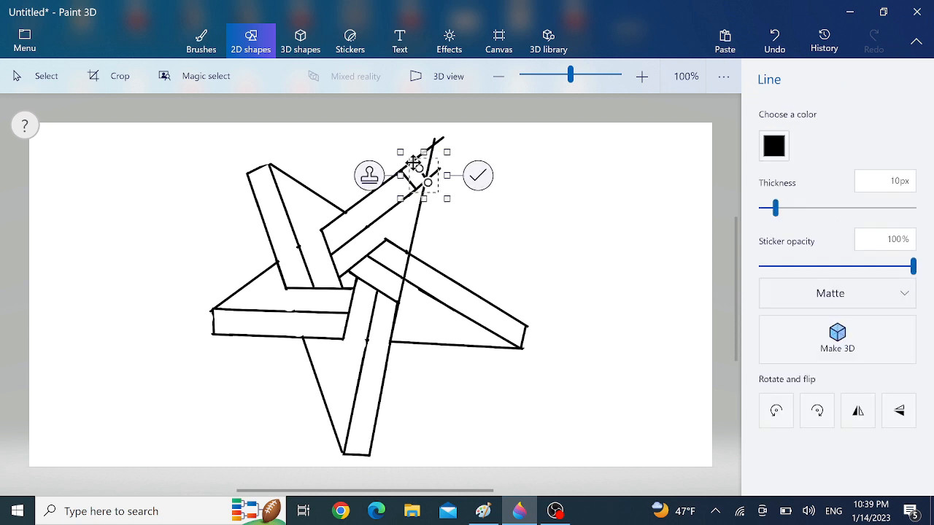
{"action": "left_click", "coordinate": [554, 244]}
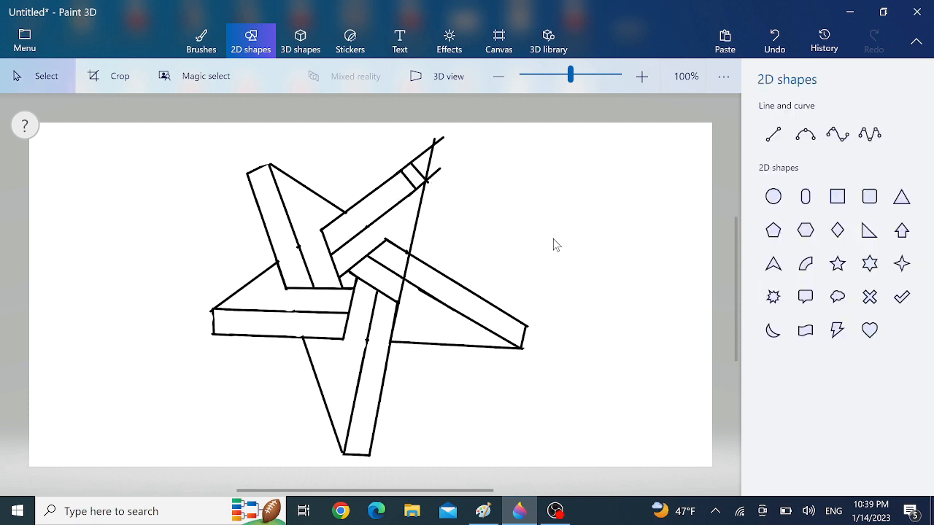
- Erase the upper-right arm's old closing line, the stubs beyond its new one, and the steep line's section crossing the lower-right arm
{"action": "left_click", "coordinate": [201, 40]}
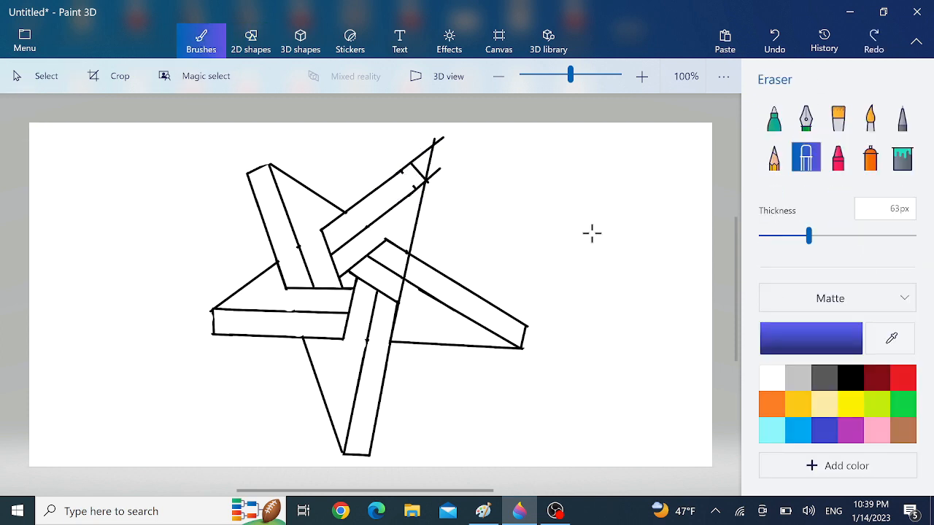
{"action": "left_click_drag", "start_coordinate": [411, 179], "coordinate": [411, 179]}
{"action": "mouse_move", "coordinate": [445, 166]}
{"action": "left_mouse_down"}
{"action": "mouse_move", "coordinate": [442, 156]}
{"action": "mouse_move", "coordinate": [441, 175]}
{"action": "mouse_move", "coordinate": [419, 153]}
{"action": "mouse_move", "coordinate": [434, 171]}
{"action": "mouse_move", "coordinate": [449, 170]}
{"action": "mouse_move", "coordinate": [433, 186]}
{"action": "left_mouse_up"}
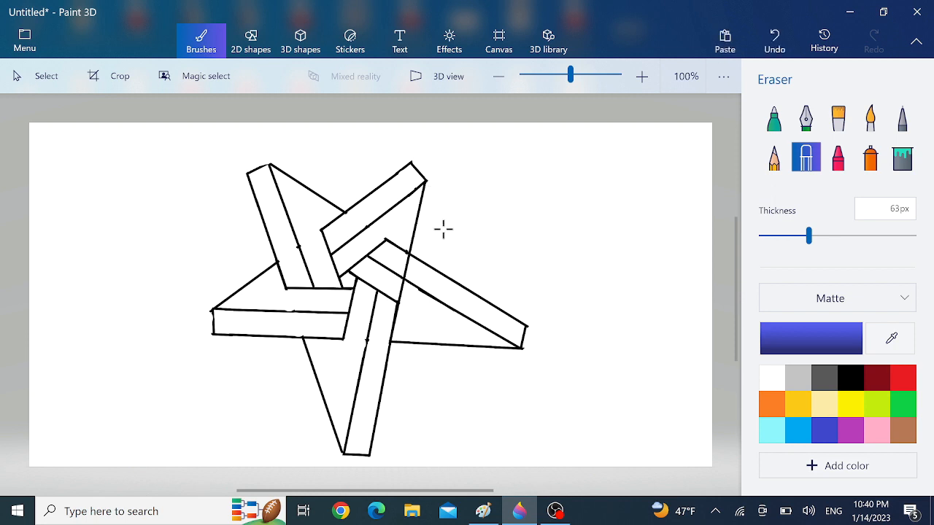
{"action": "mouse_move", "coordinate": [404, 268]}
{"action": "left_mouse_down"}
{"action": "mouse_move", "coordinate": [400, 301]}
{"action": "mouse_move", "coordinate": [411, 272]}
{"action": "left_mouse_up"}
{"action": "left_click_drag", "start_coordinate": [401, 296], "coordinate": [400, 285]}
- Fill the five straight outer bands of the star's arms with black
{"action": "left_click", "coordinate": [902, 158]}
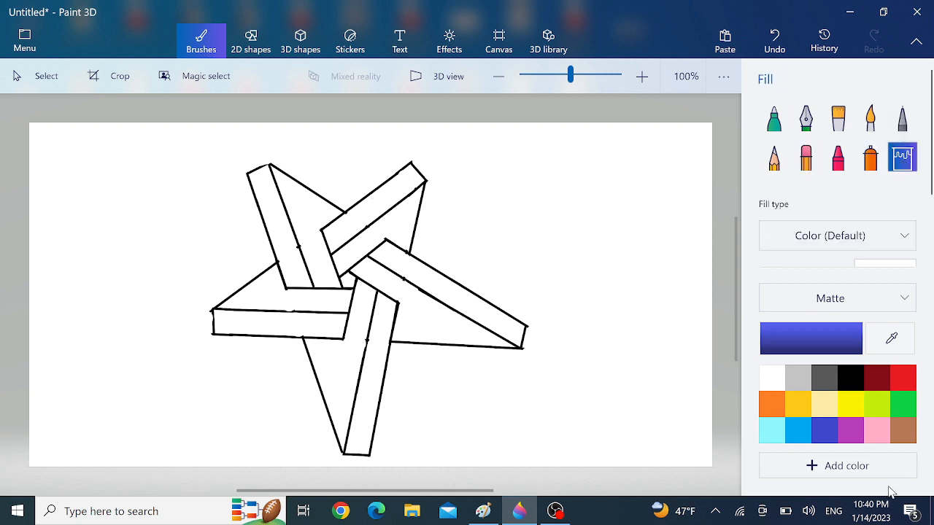
{"action": "left_click", "coordinate": [850, 378]}
{"action": "left_click", "coordinate": [379, 197]}
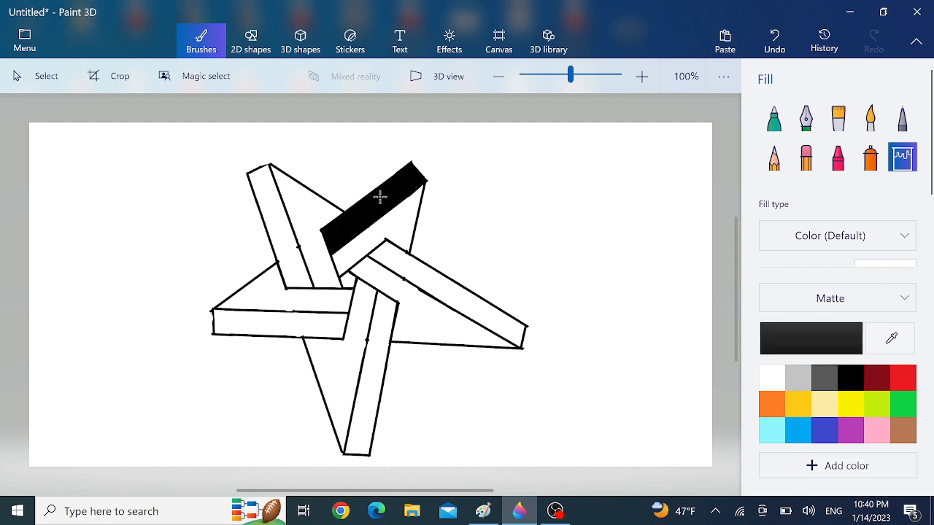
{"action": "left_click", "coordinate": [482, 307]}
{"action": "left_click", "coordinate": [371, 385]}
{"action": "left_click", "coordinate": [246, 330]}
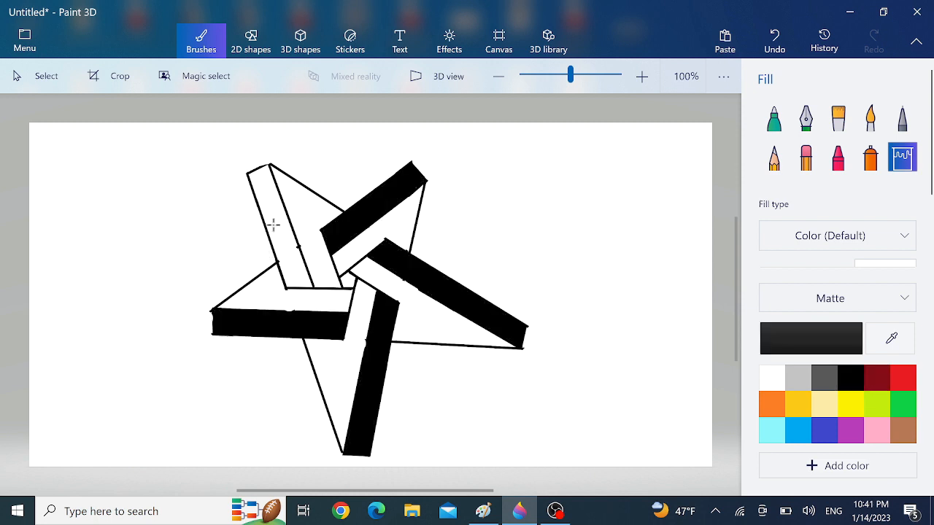
{"action": "left_click", "coordinate": [274, 223]}
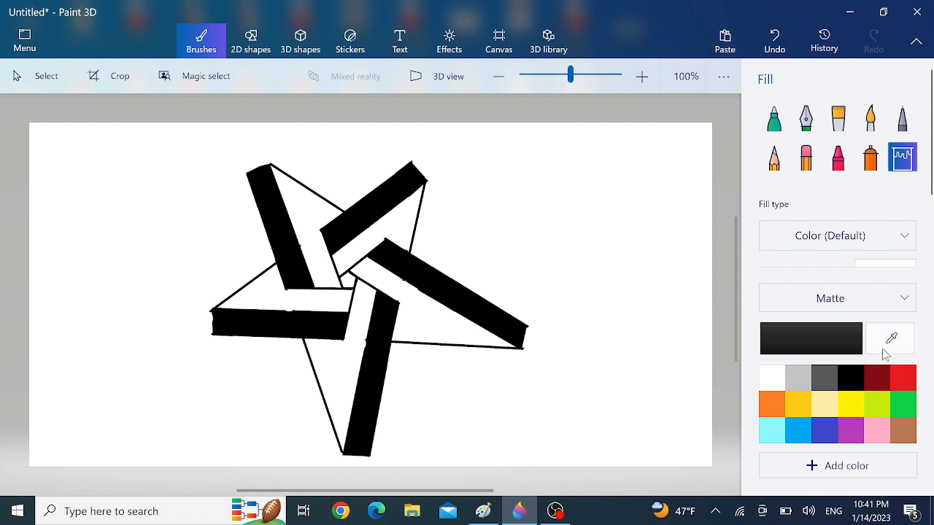
- Fill the five remaining areas beside the black bands with yellow, leaving the central pentagon white
{"action": "left_click", "coordinate": [850, 404]}
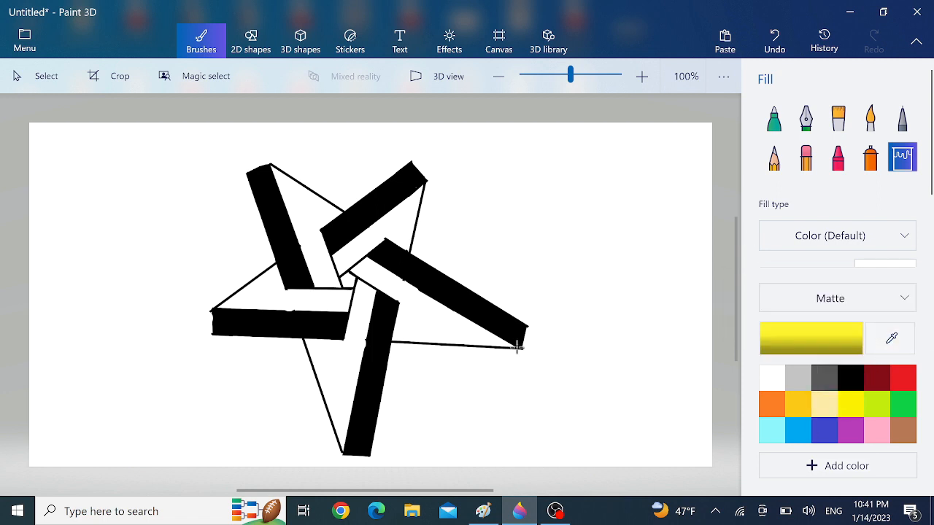
{"action": "left_click", "coordinate": [442, 330]}
{"action": "left_click", "coordinate": [346, 357]}
{"action": "left_click", "coordinate": [271, 296]}
{"action": "left_click", "coordinate": [407, 224]}
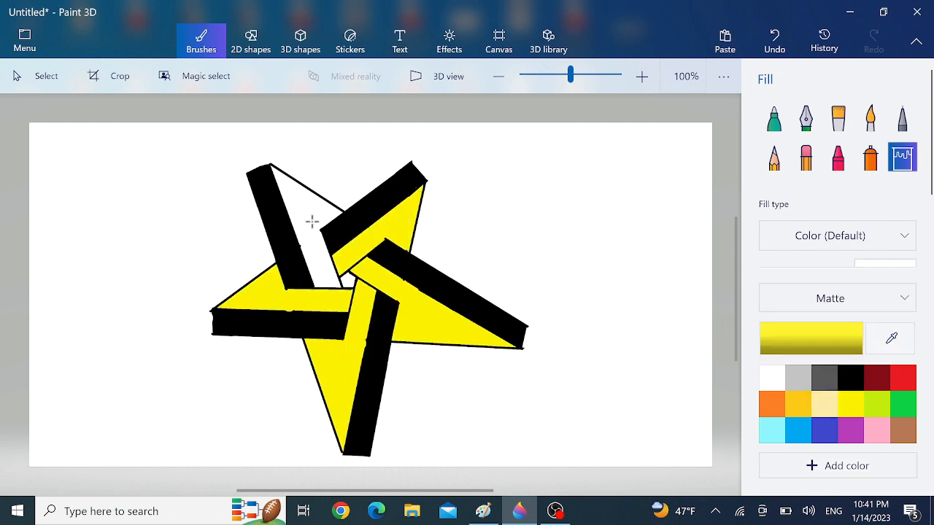
{"action": "left_click", "coordinate": [306, 213]}
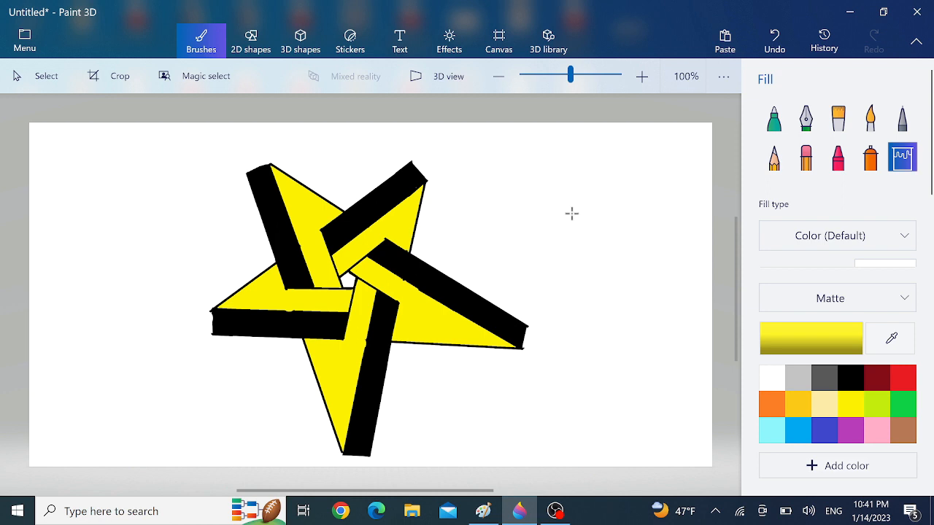
{"action": "scroll", "coordinate": [571, 213], "scroll_direction": "down", "scroll_amount": 2}
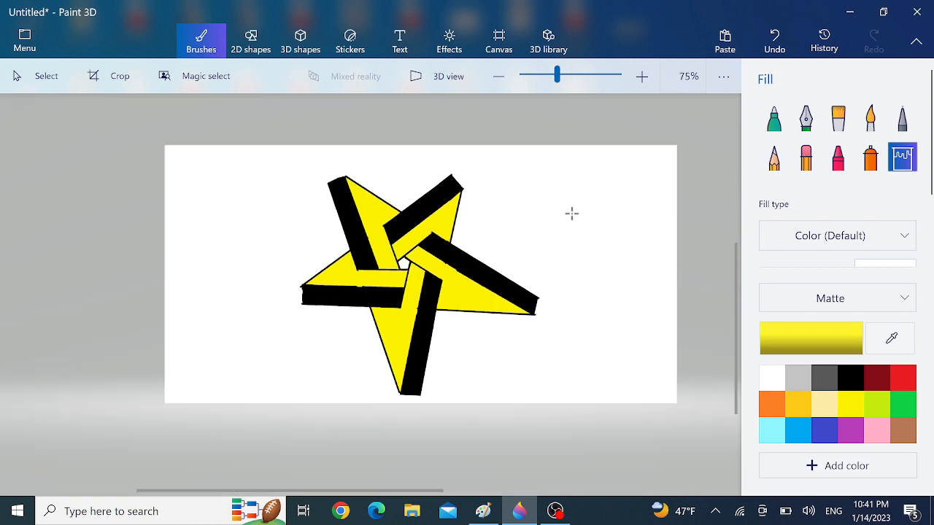
{"action": "scroll", "coordinate": [571, 213], "scroll_direction": "up", "scroll_amount": 2}
{"action": "scroll", "coordinate": [571, 213], "scroll_direction": "down", "scroll_amount": 2}
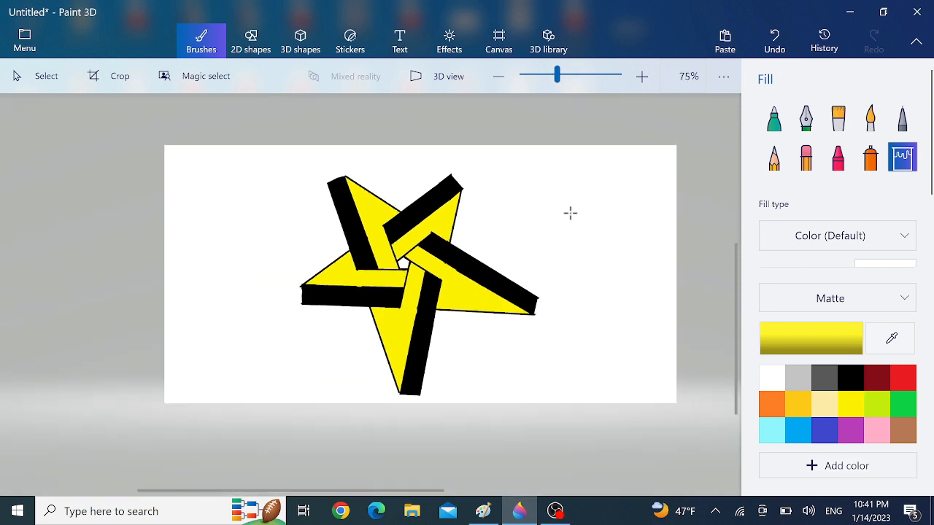